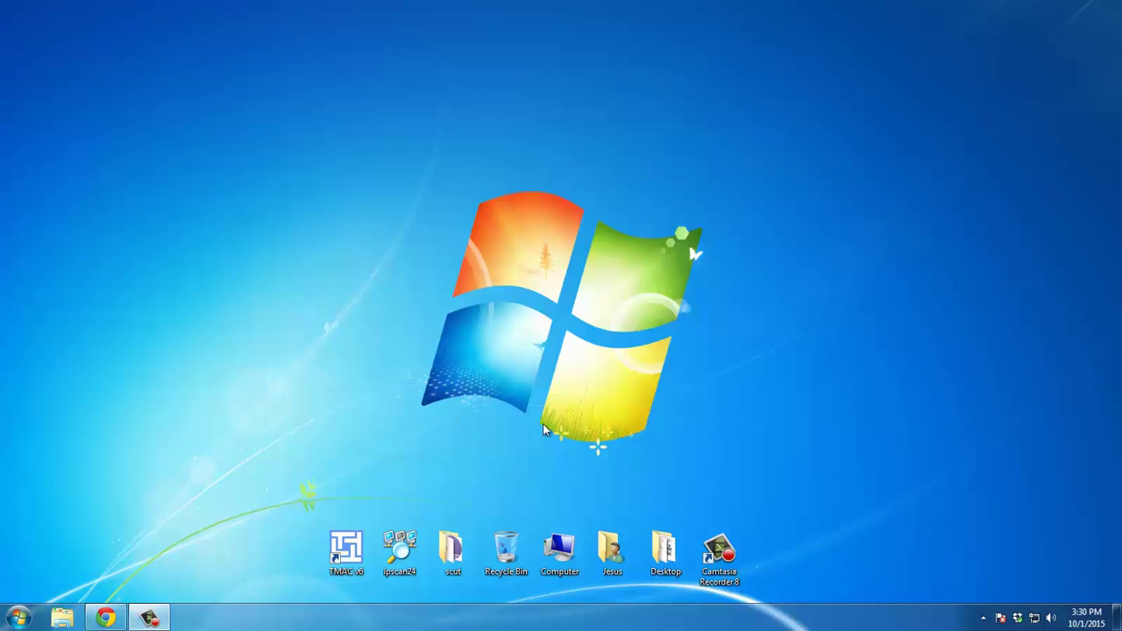
Restore the Chrome window showing the 24Online client page, then click its address bar and the page.
click(105, 617)
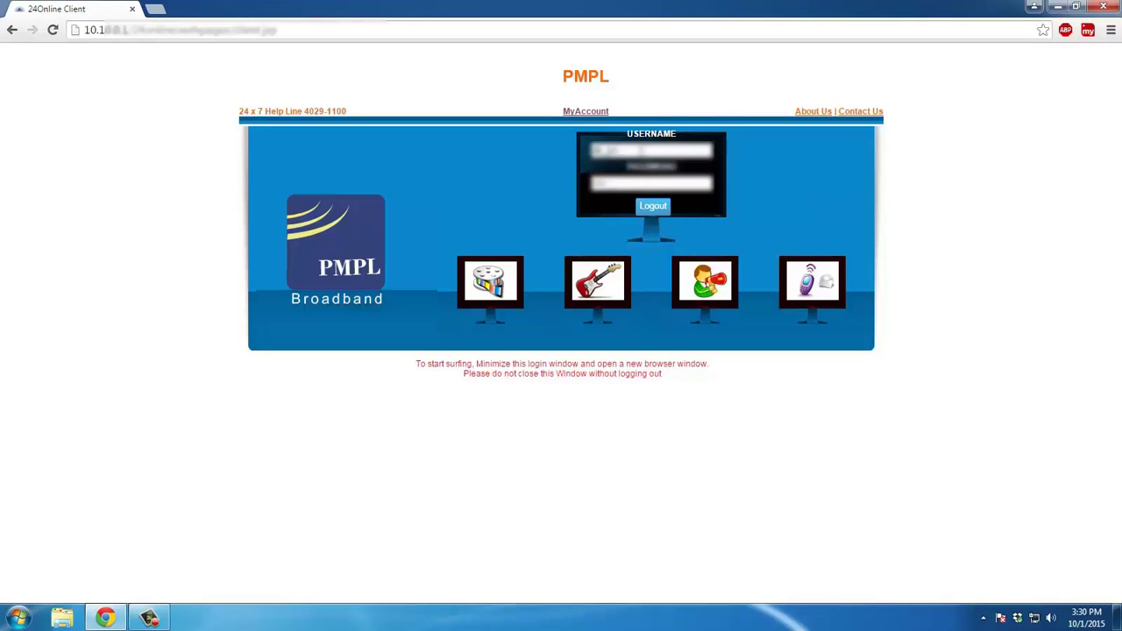
click(298, 31)
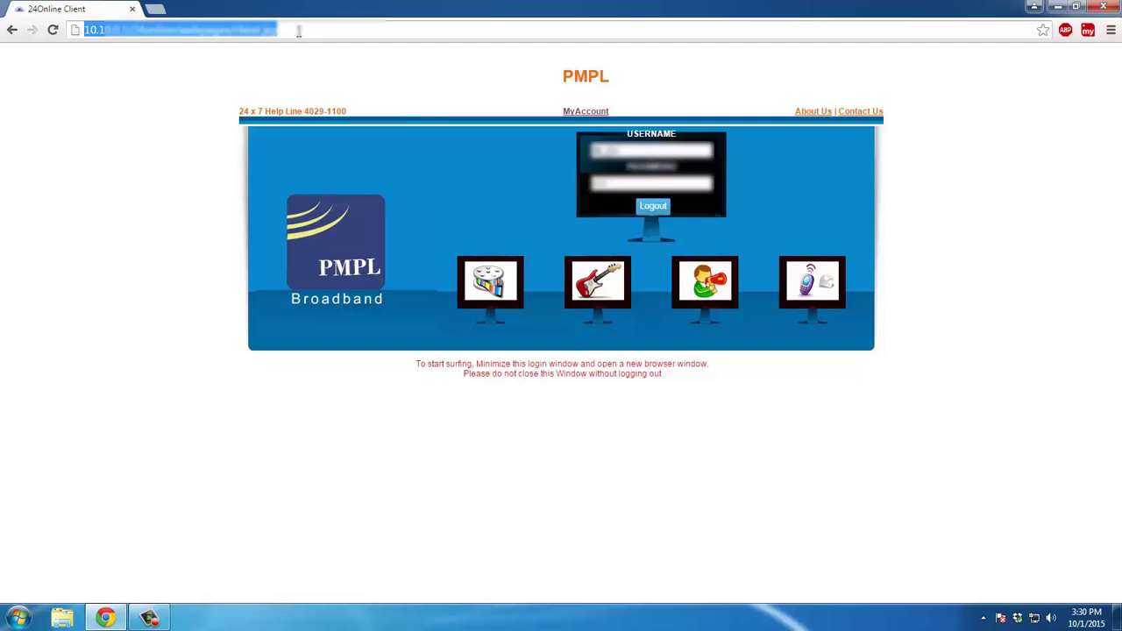
click(938, 234)
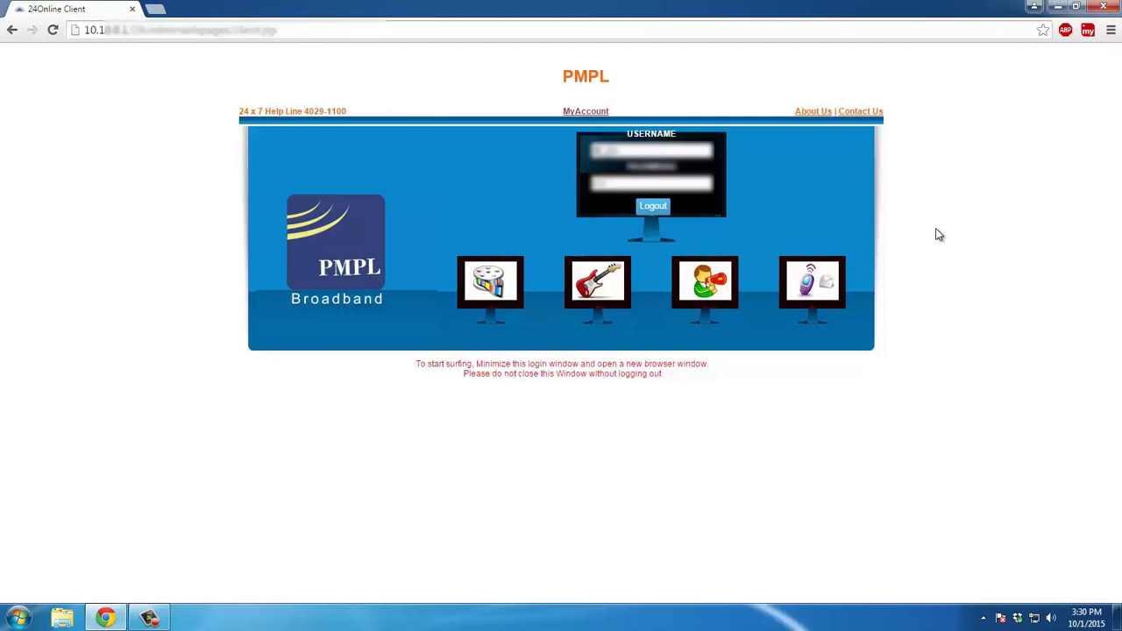
click(652, 207)
Search Google for 'speedtest.ent' in a new Chrome tab.
click(159, 8)
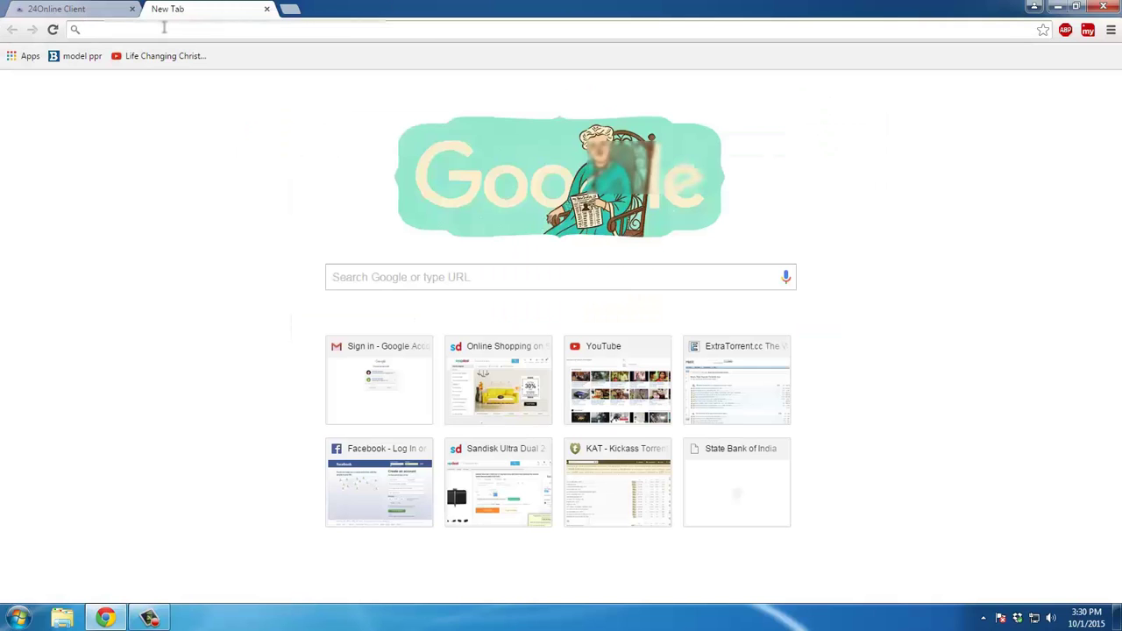
text(speed)
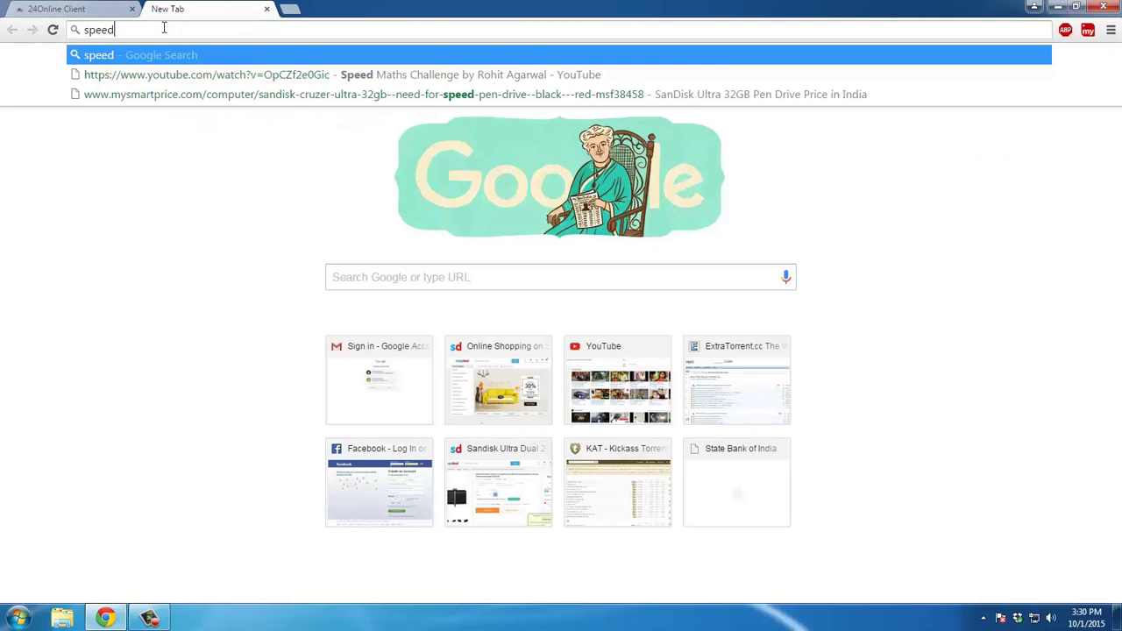
text(test.en)
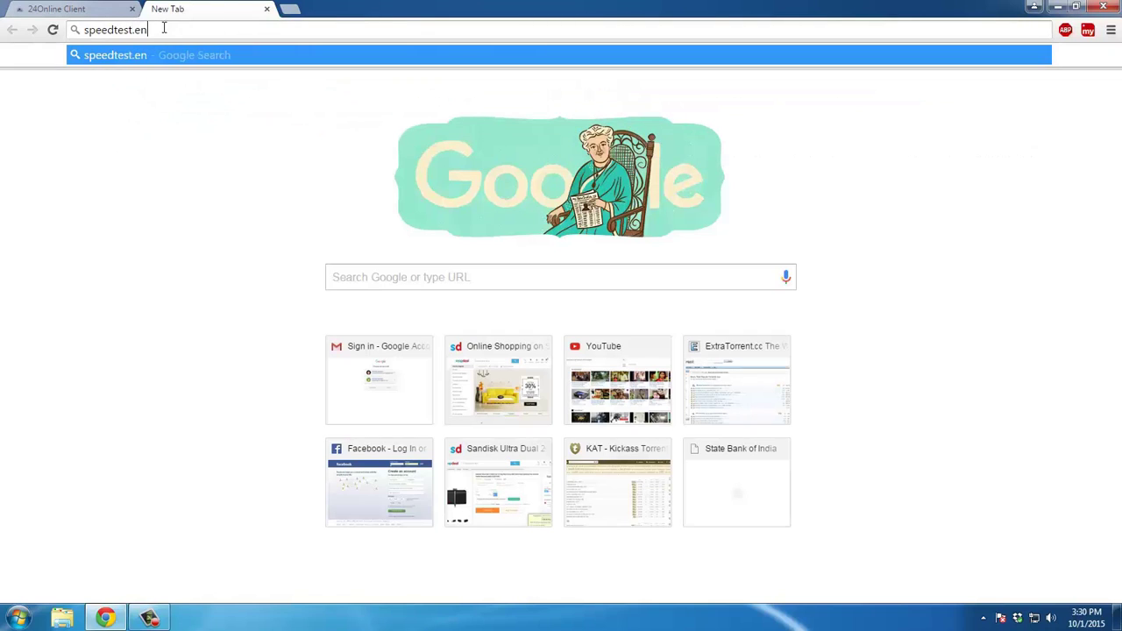
text(t)
key(Return)
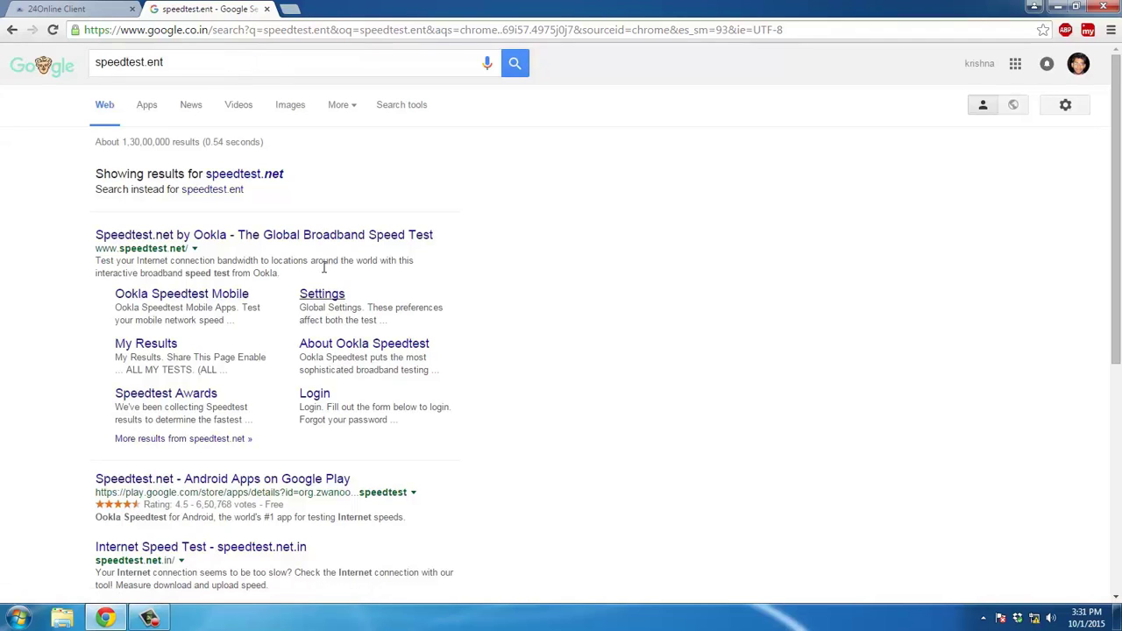
Run the Speedtest.net test (1.96 Mbps down, 1.40 Mbps up), then show the desktop.
click(333, 236)
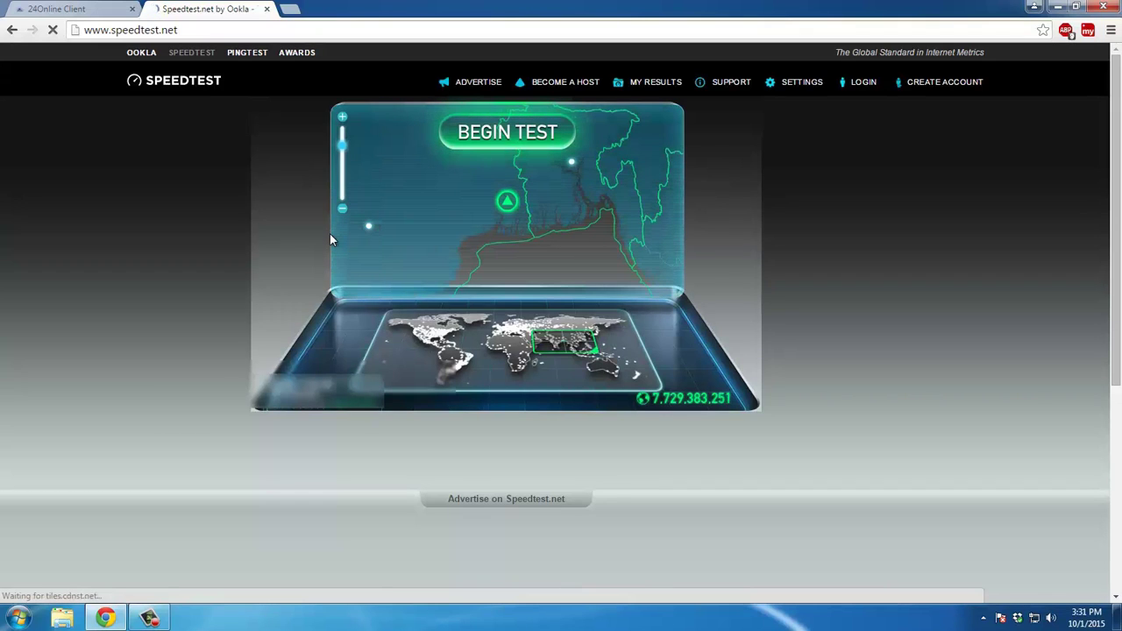
click(507, 132)
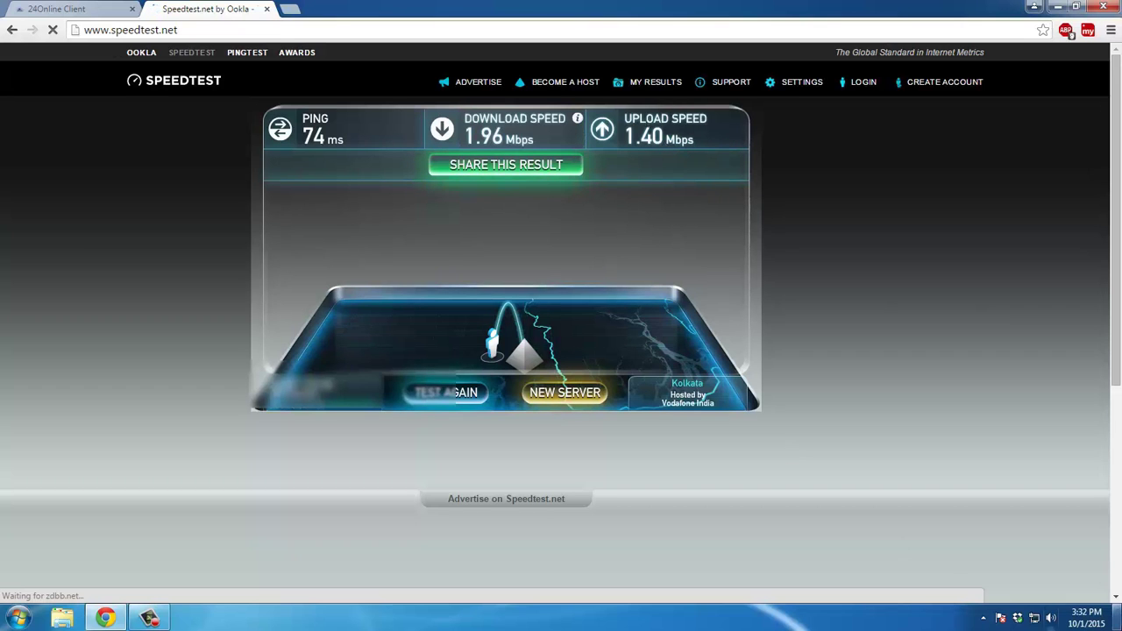
click(1118, 618)
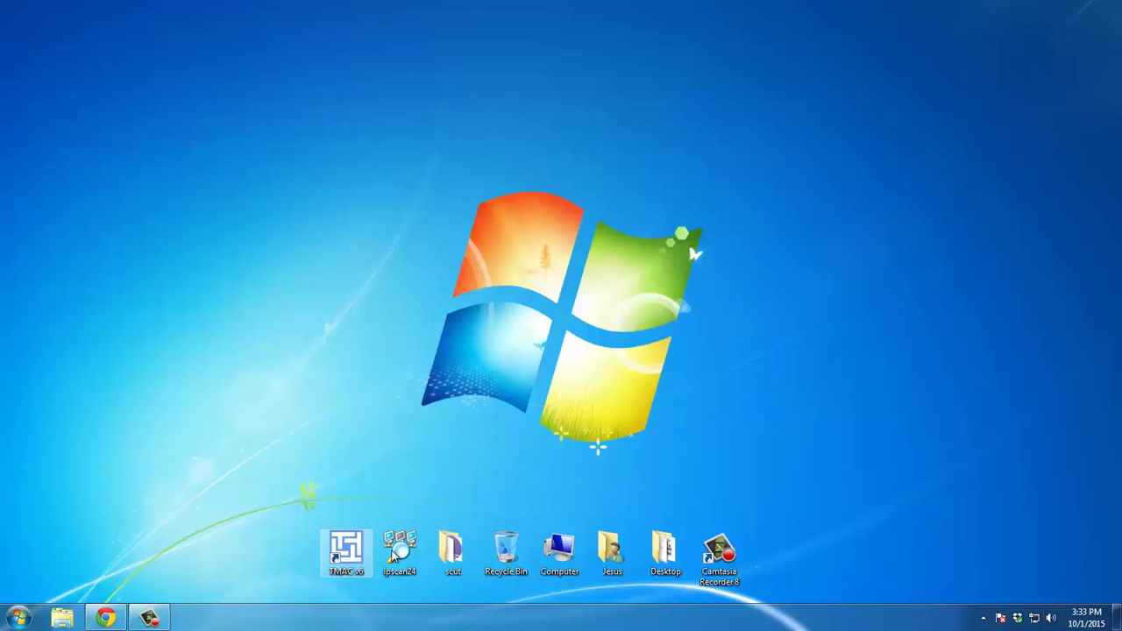
Run ipscan24 as portable Advanced IP Scanner 2.4, accepting the license, then select the IP range text.
click(395, 556)
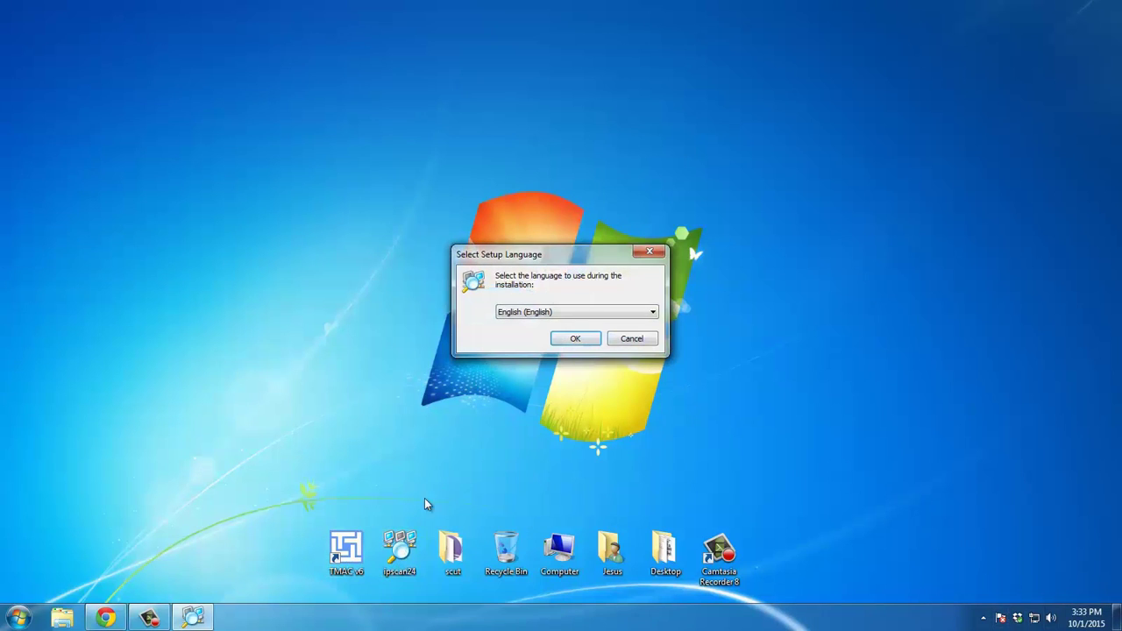
click(578, 339)
click(420, 294)
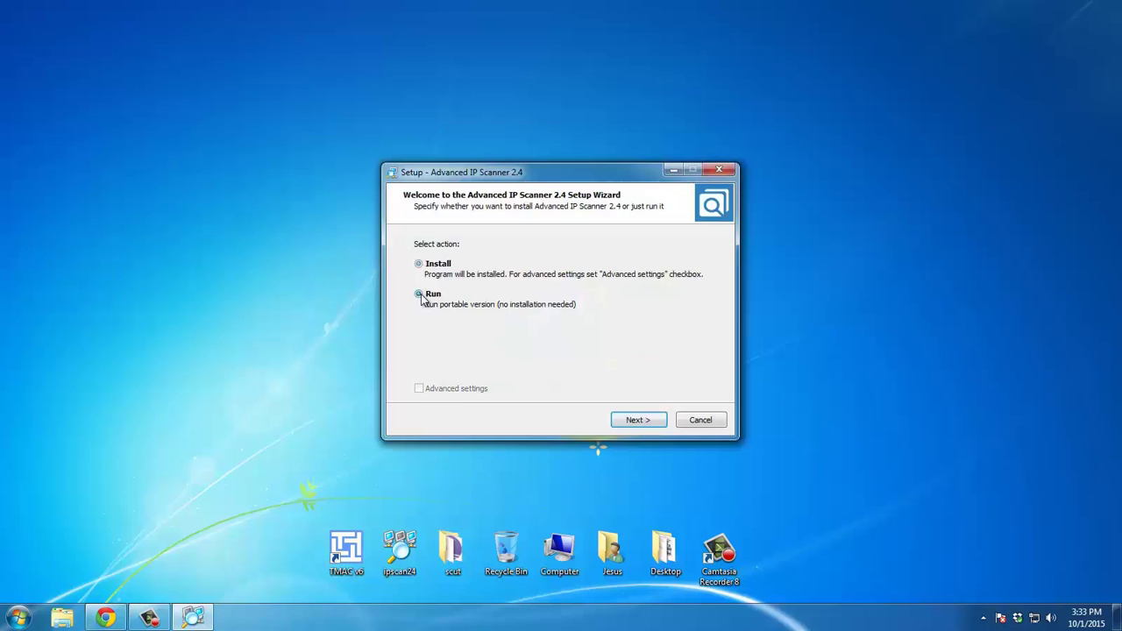
click(638, 421)
click(484, 379)
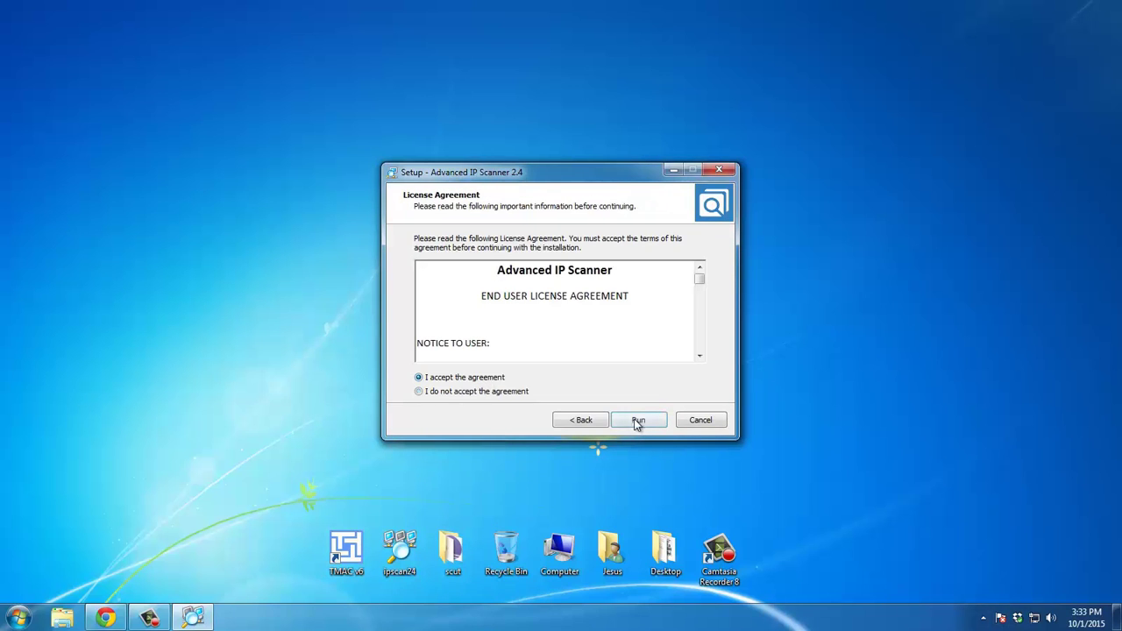
click(638, 421)
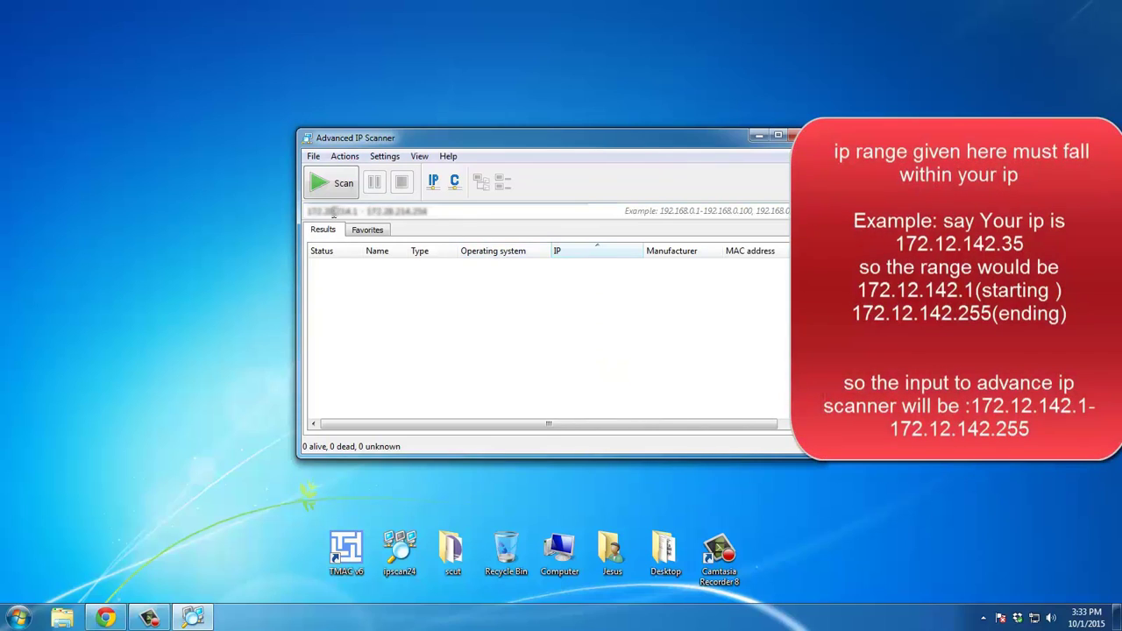
drag(458, 212, 257, 214)
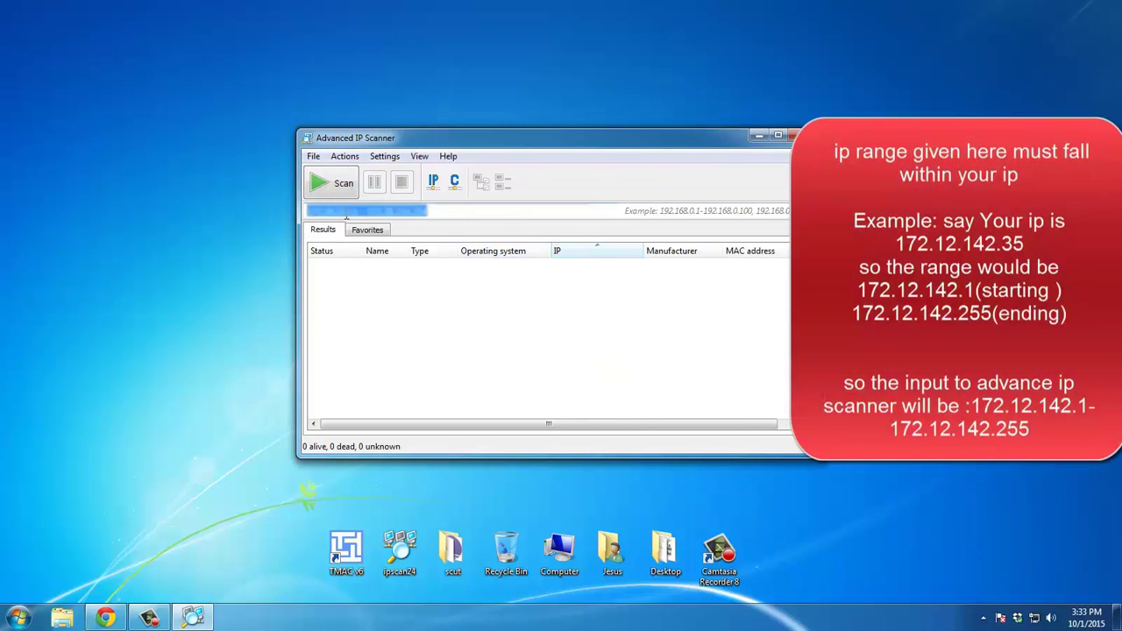
right_click(1035, 616)
click(1017, 596)
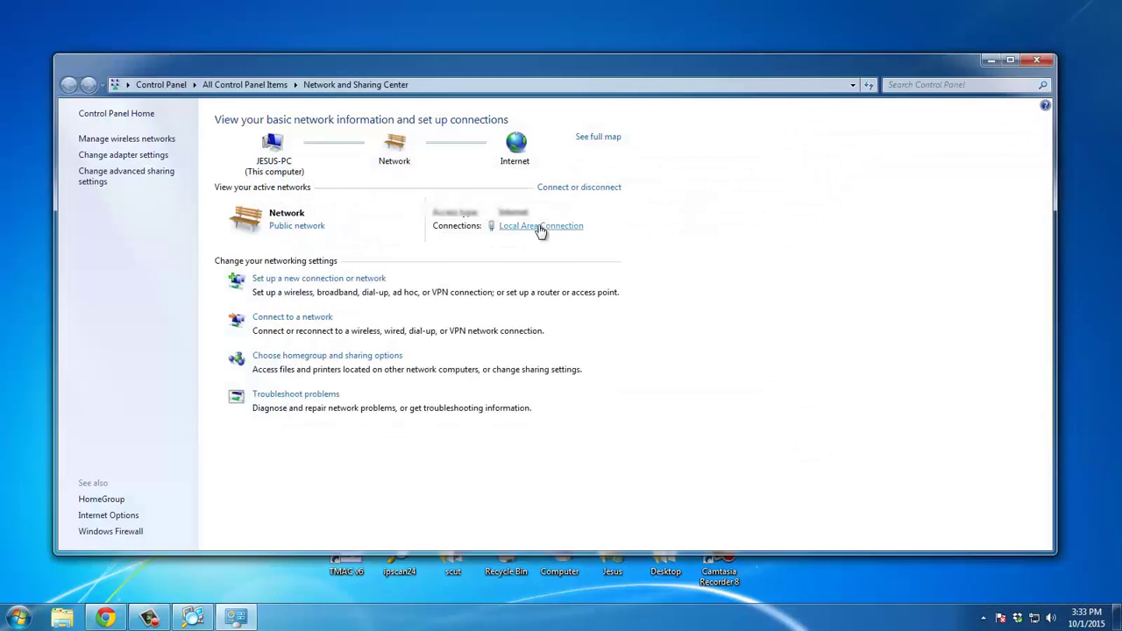
click(535, 226)
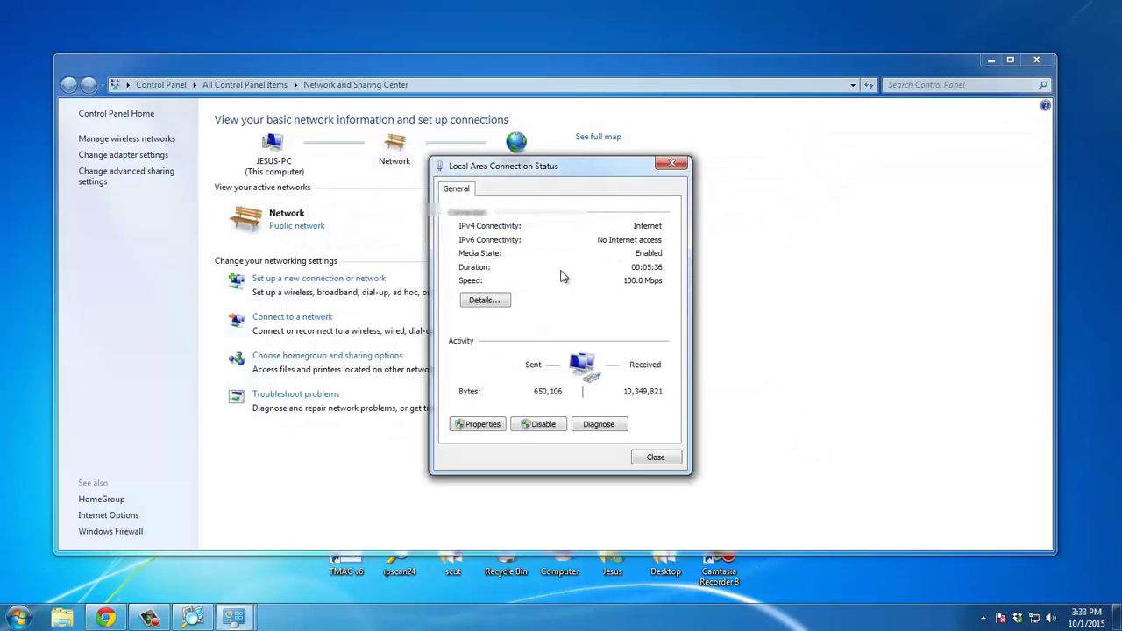
click(469, 423)
double_click(601, 350)
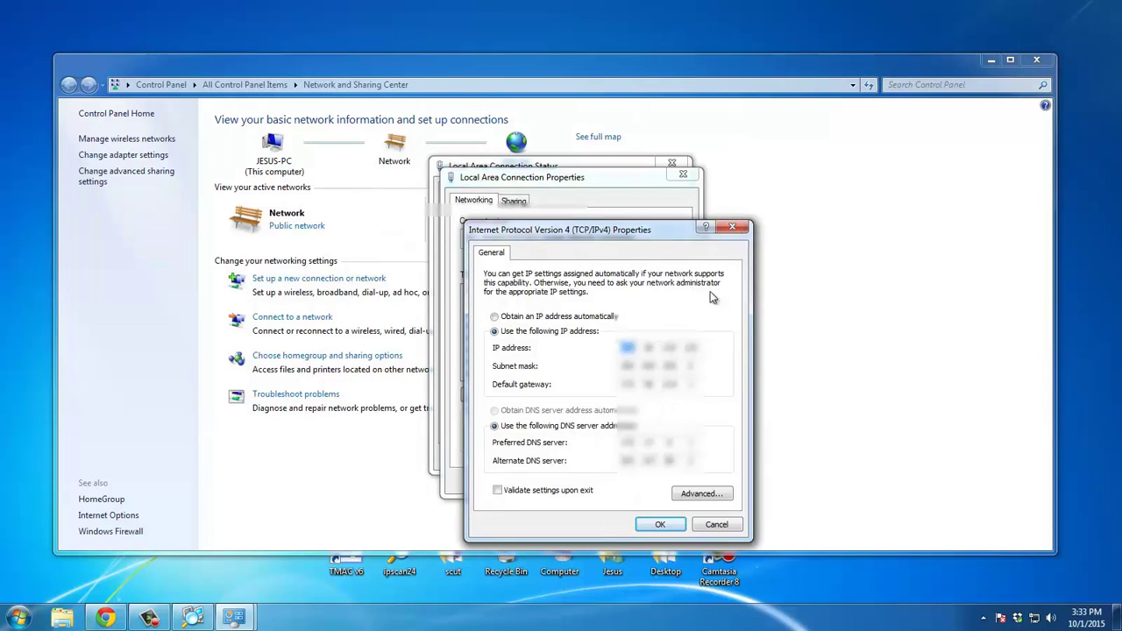
key(Tab)
key(Tab)
click(733, 227)
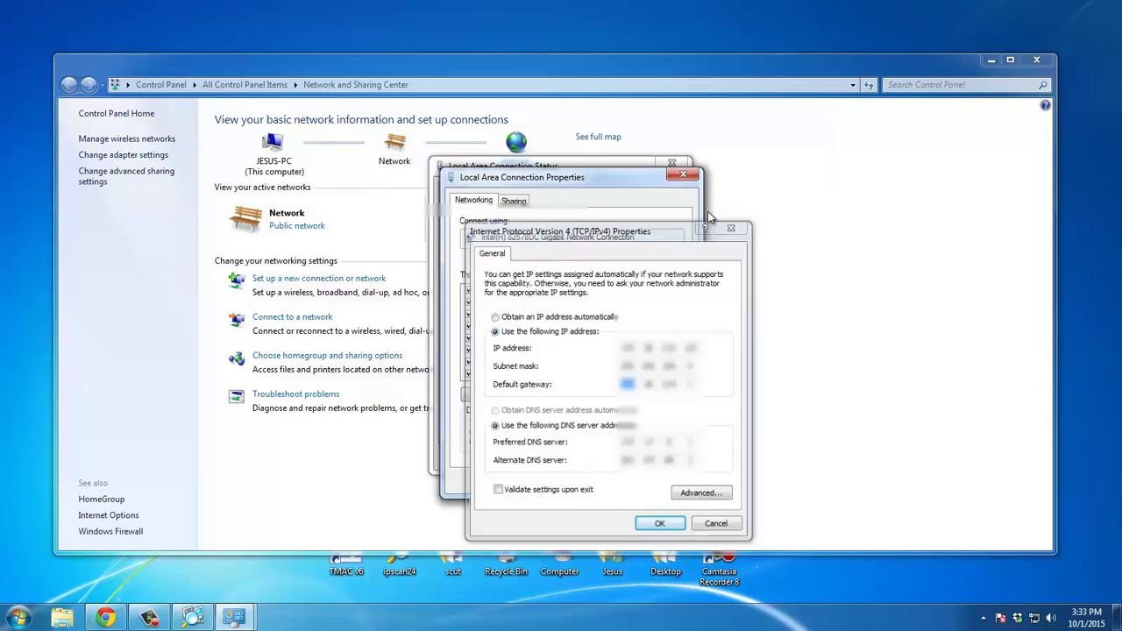
click(674, 164)
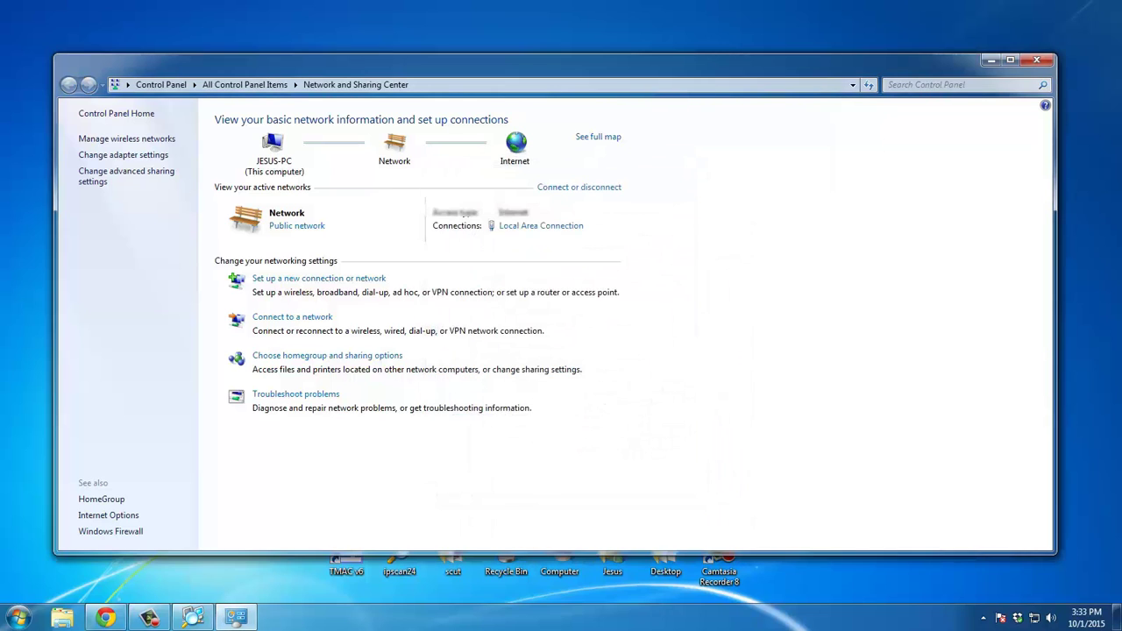
click(1037, 60)
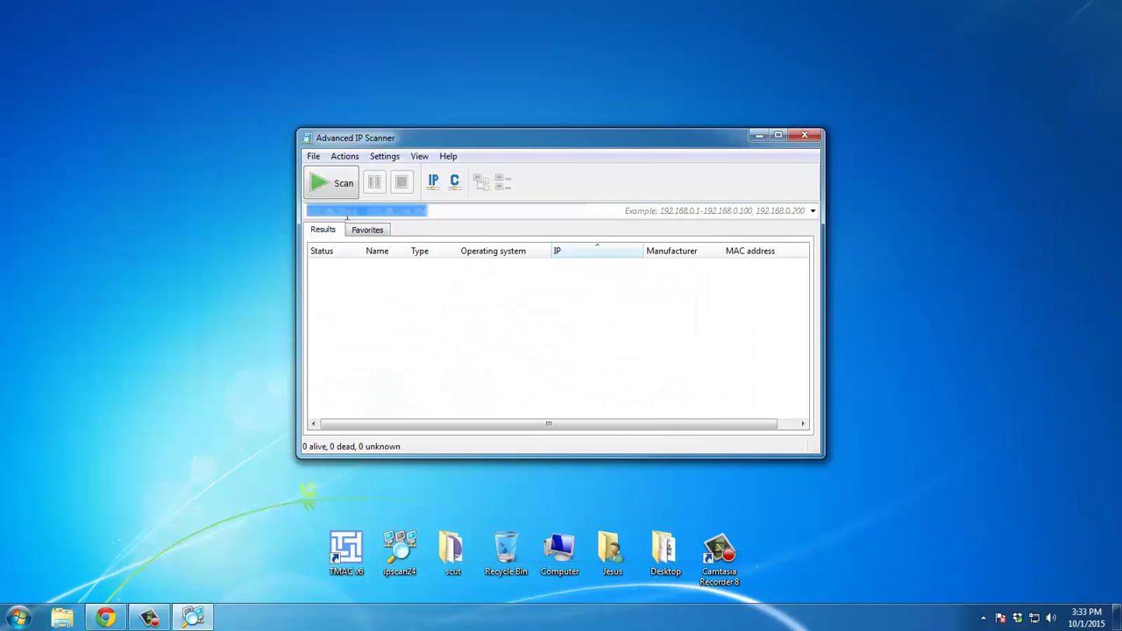
Maximize the scanner, start the scan, and widen the Manufacturer and Name columns.
click(355, 212)
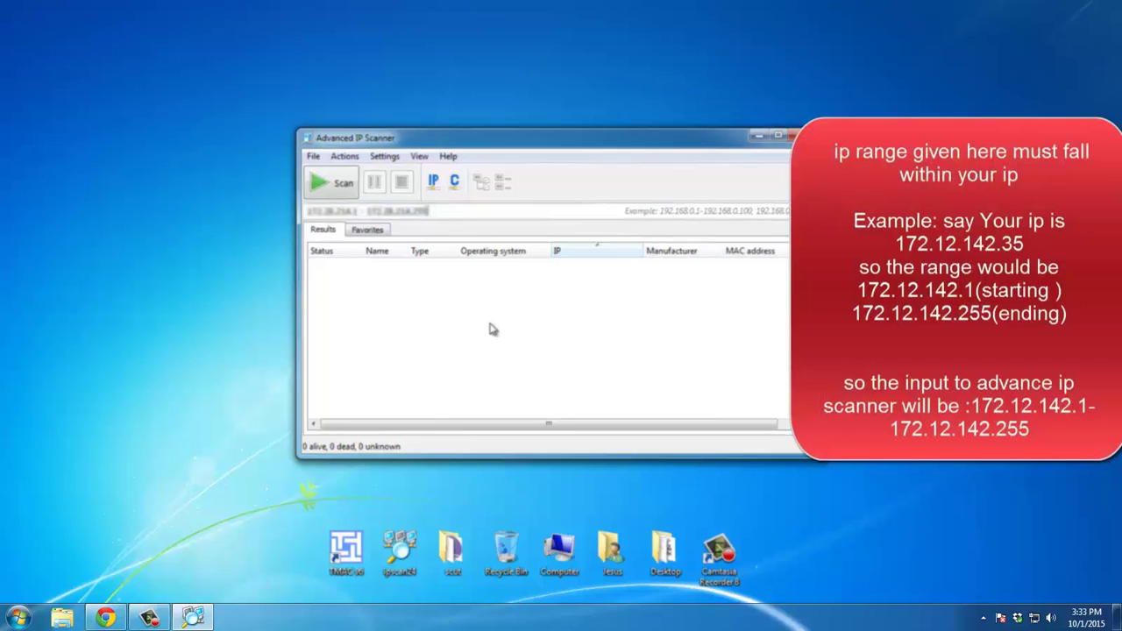
click(776, 136)
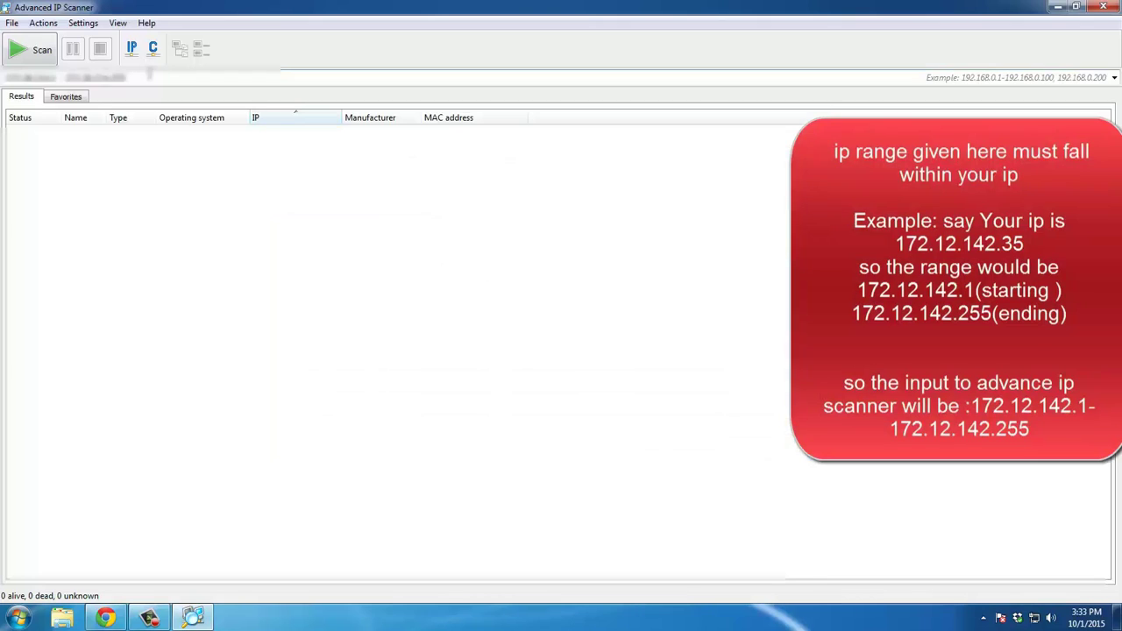
click(35, 50)
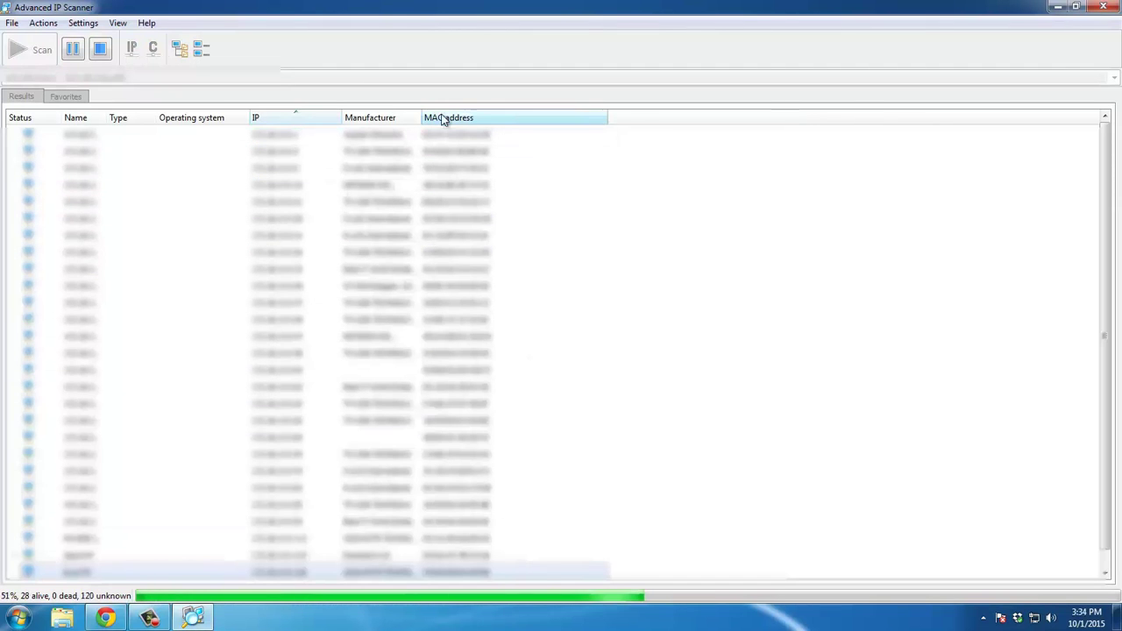
drag(422, 117, 499, 117)
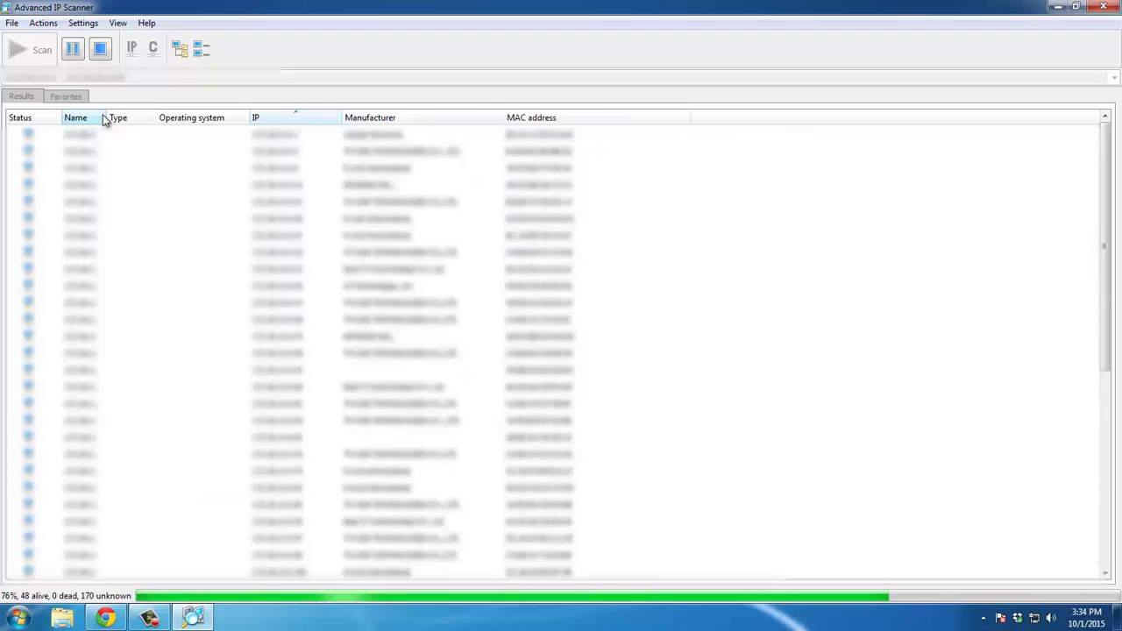
drag(107, 117, 147, 118)
Scroll through the finished results and select a live host row to borrow its MAC.
drag(1106, 268, 1106, 445)
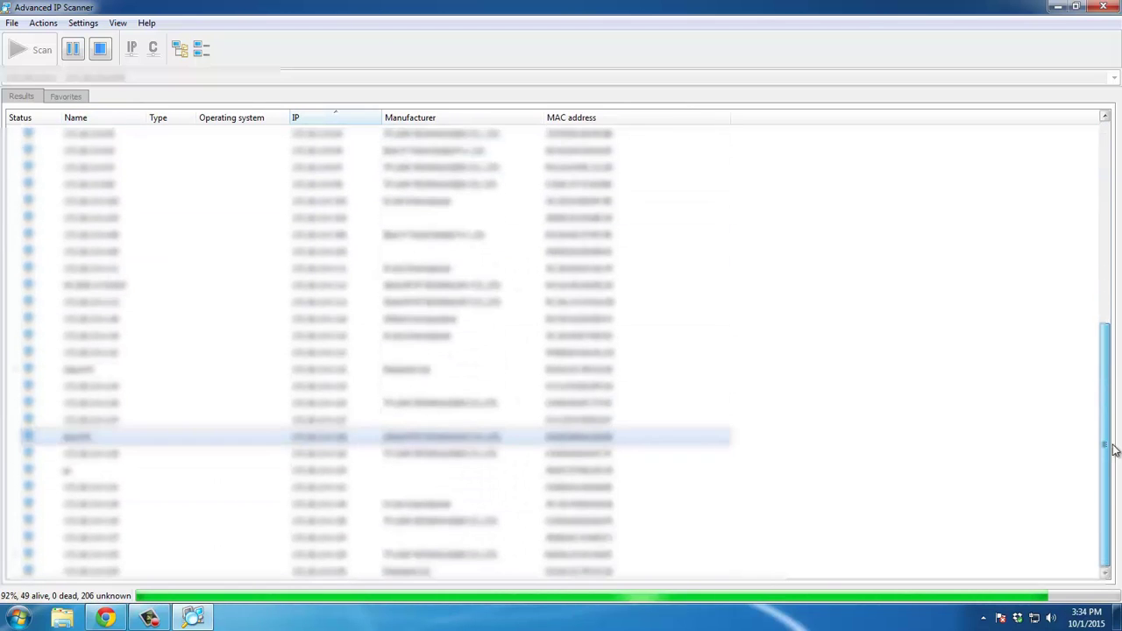
scroll(613, 368, up, 2)
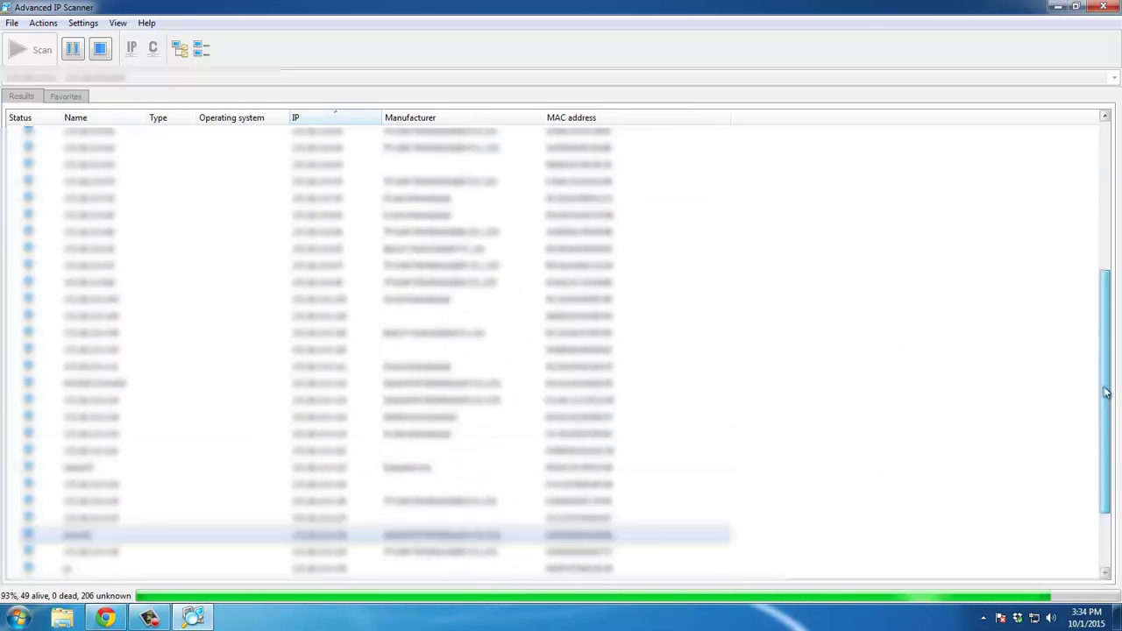
scroll(344, 220, up, 7)
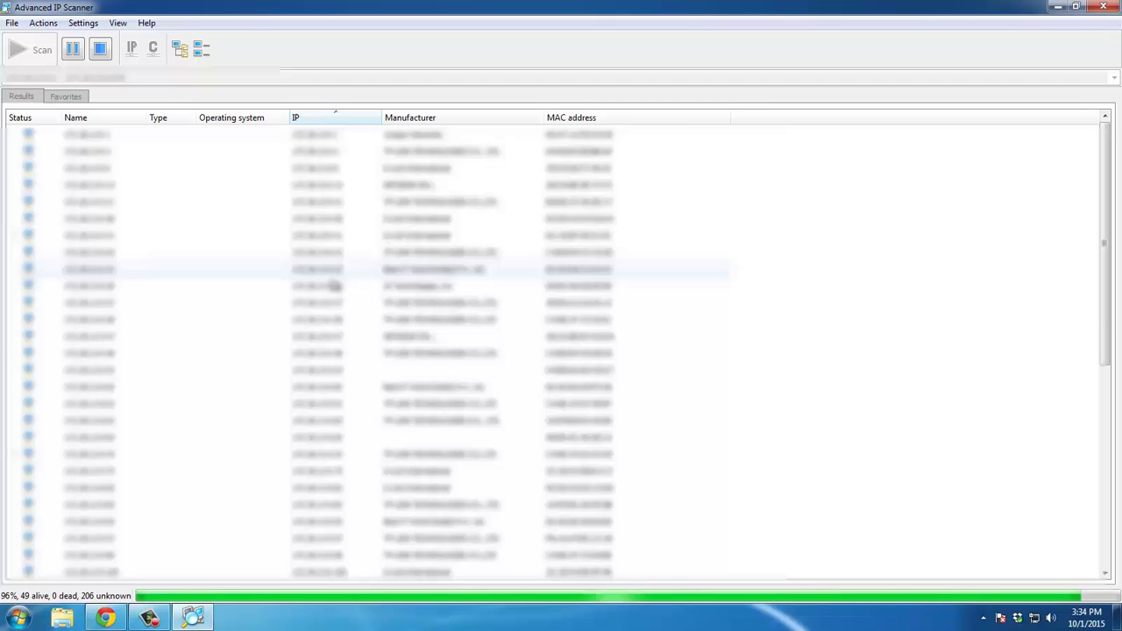
drag(1105, 263, 1107, 469)
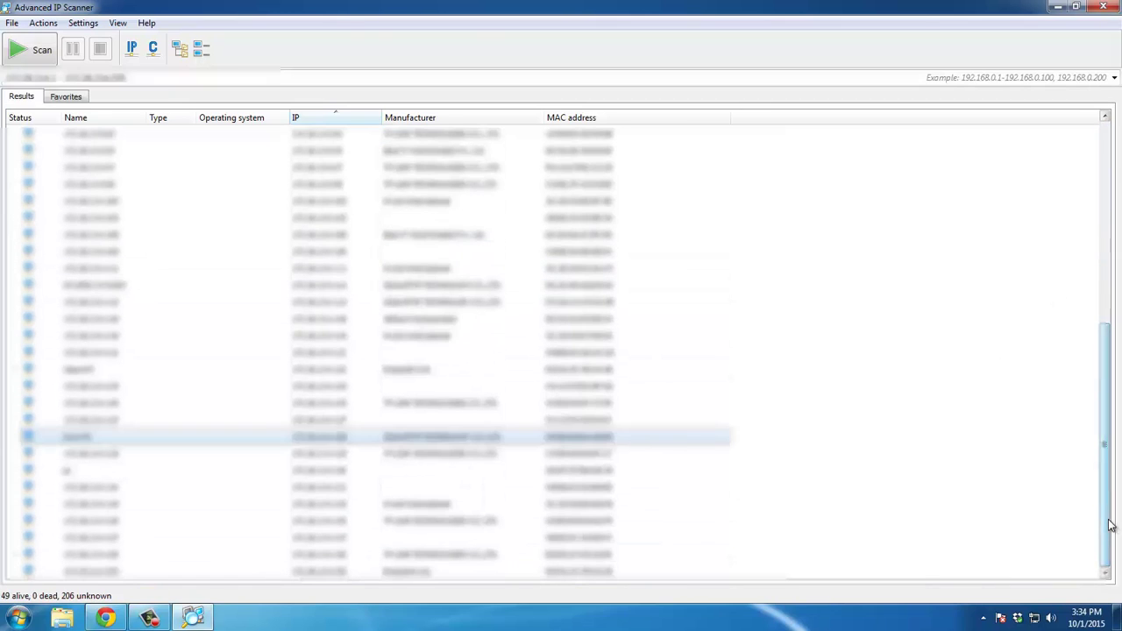
drag(1105, 497, 1104, 300)
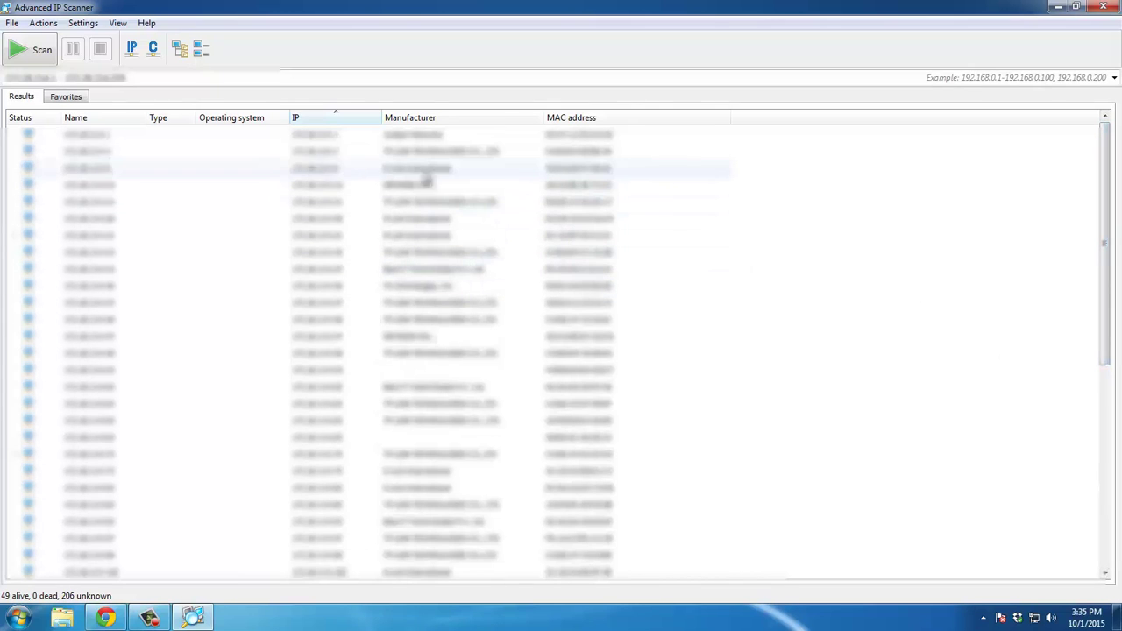
drag(1105, 219, 1104, 421)
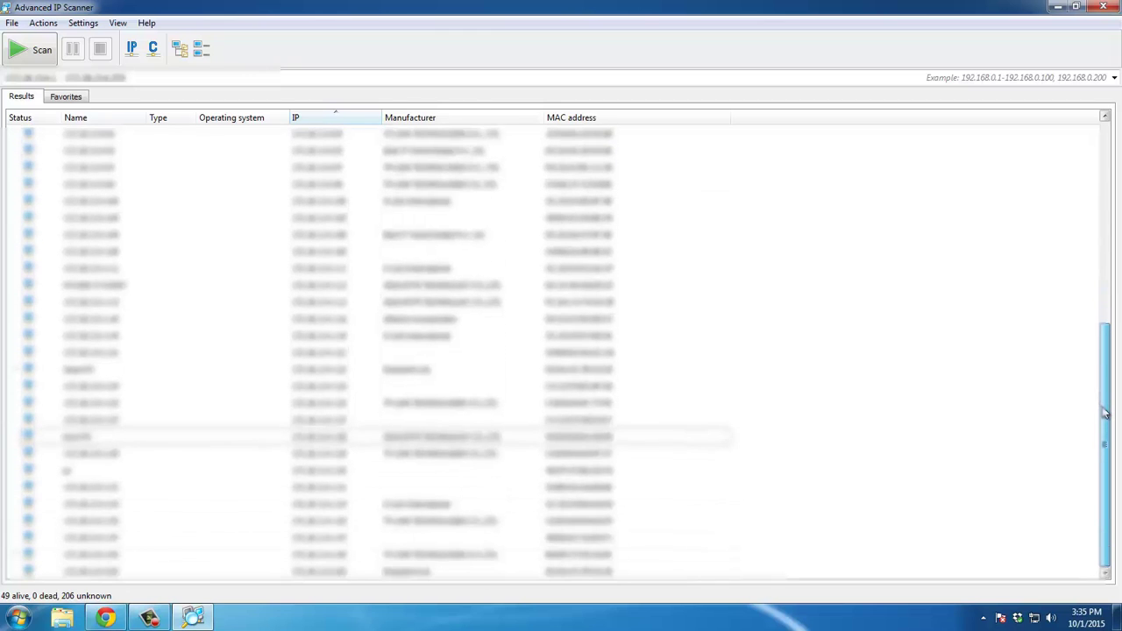
drag(1106, 413, 1105, 407)
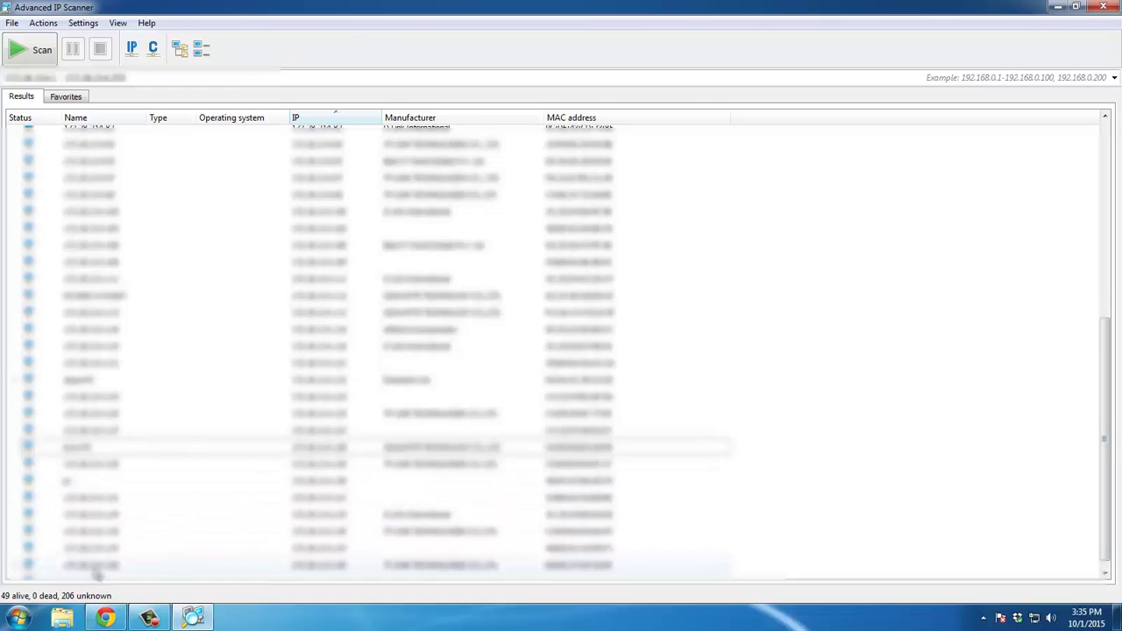
click(117, 315)
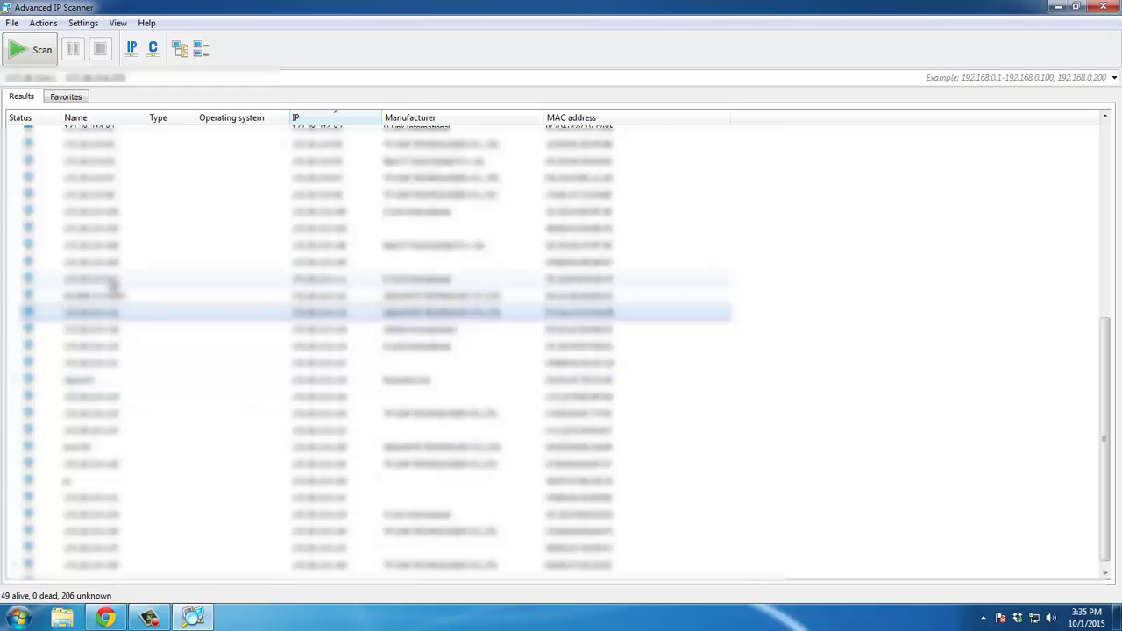
click(111, 279)
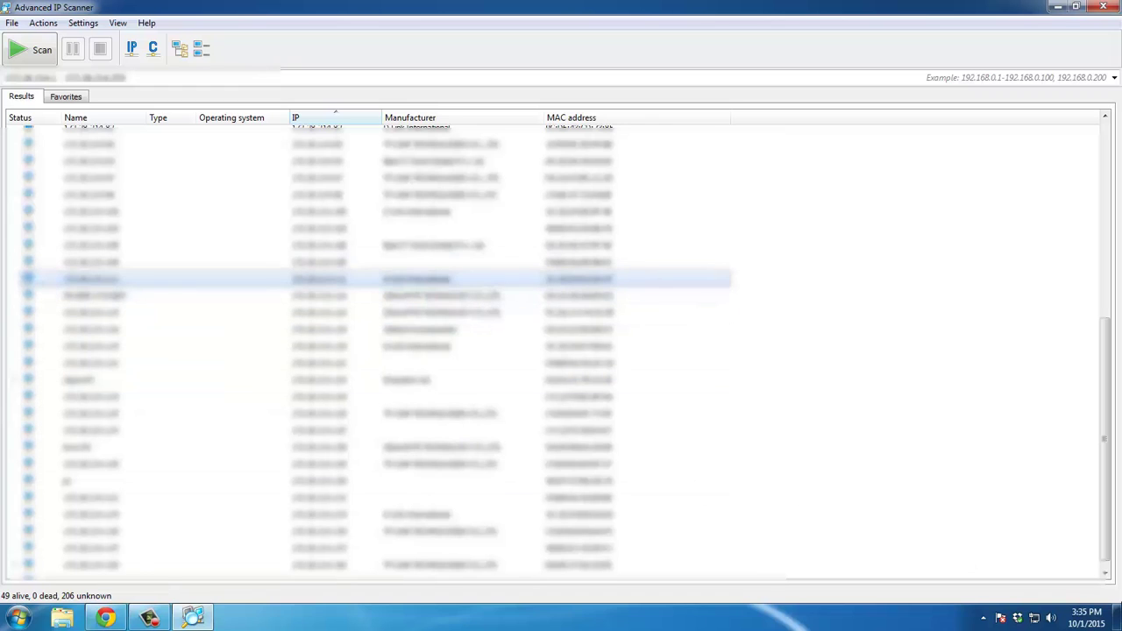
scroll(363, 432, up, 2)
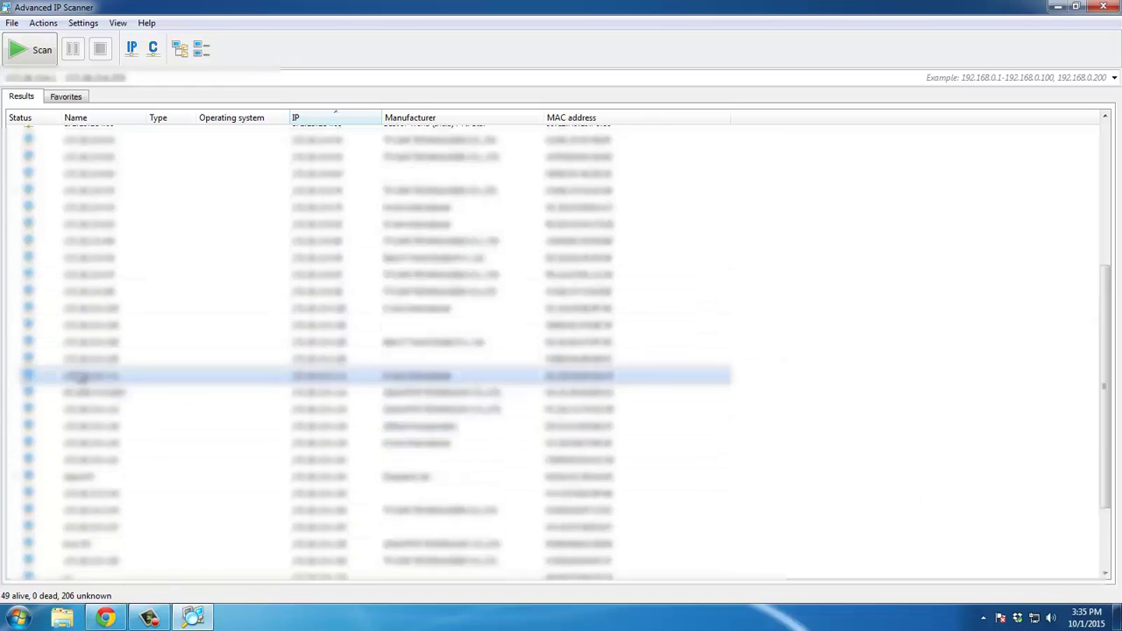
Open Local Area Connection's IPv4 properties via the Network and Sharing Center.
right_click(1034, 619)
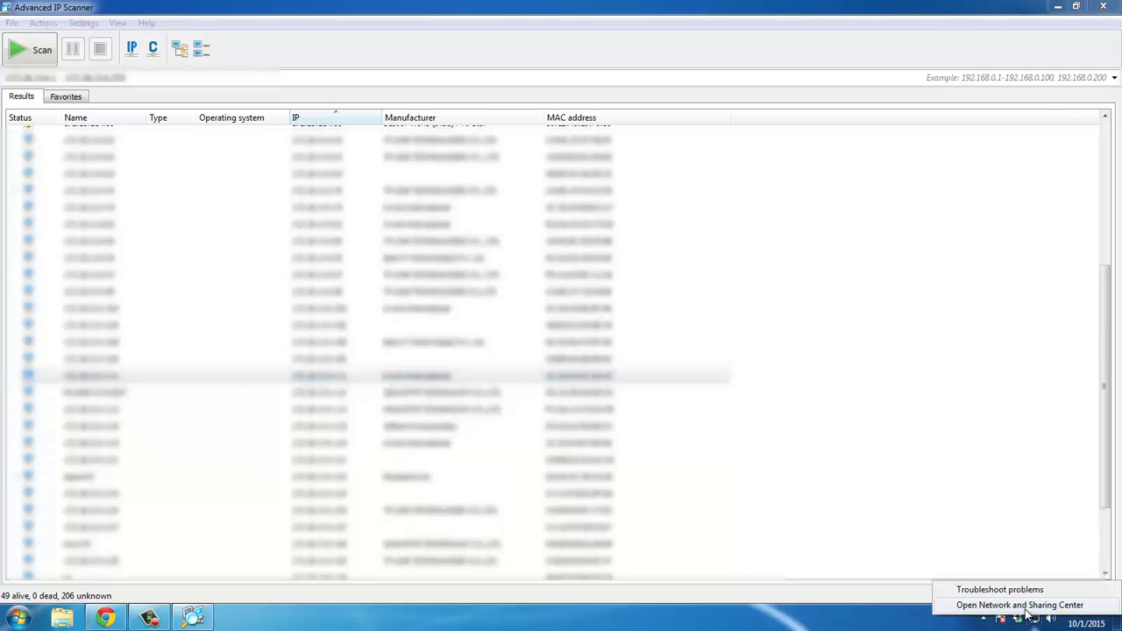
click(1019, 605)
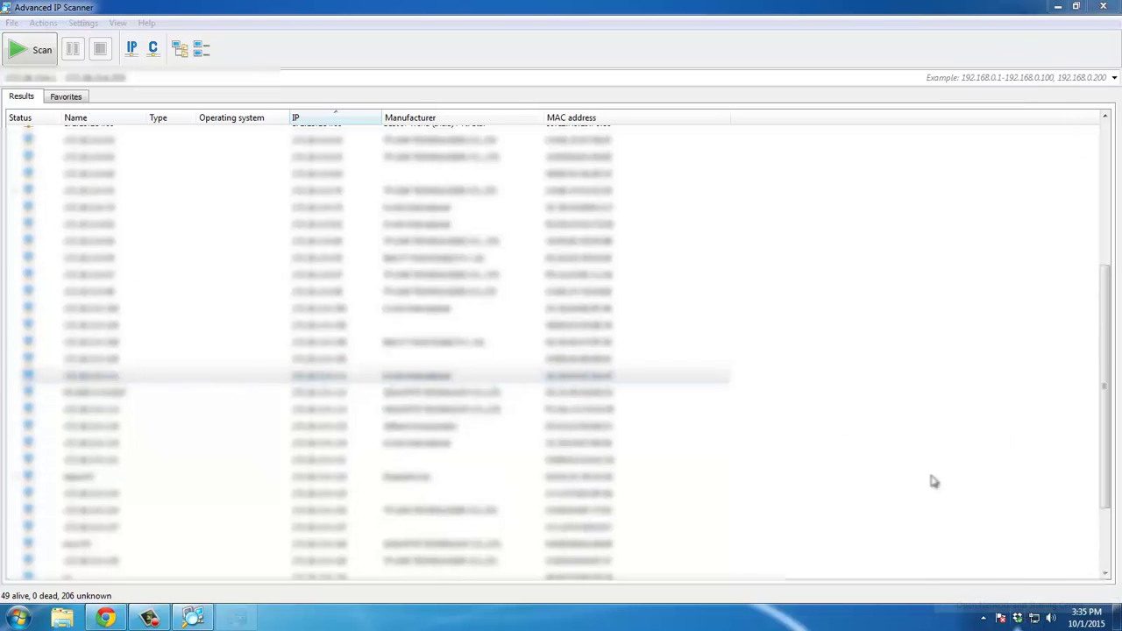
click(538, 226)
click(484, 425)
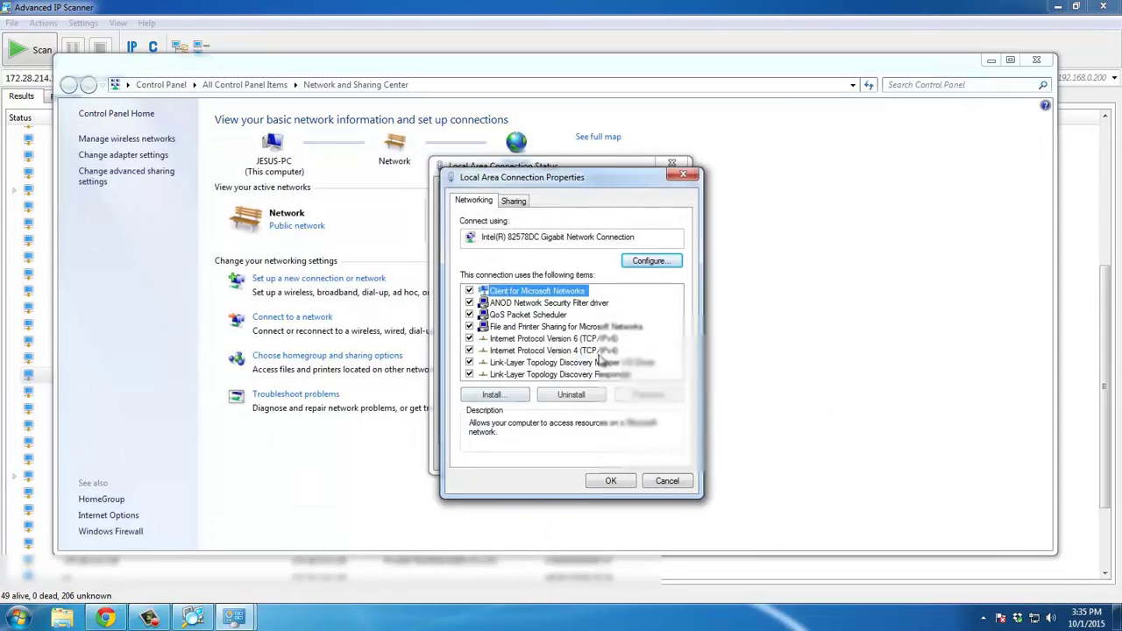
double_click(561, 349)
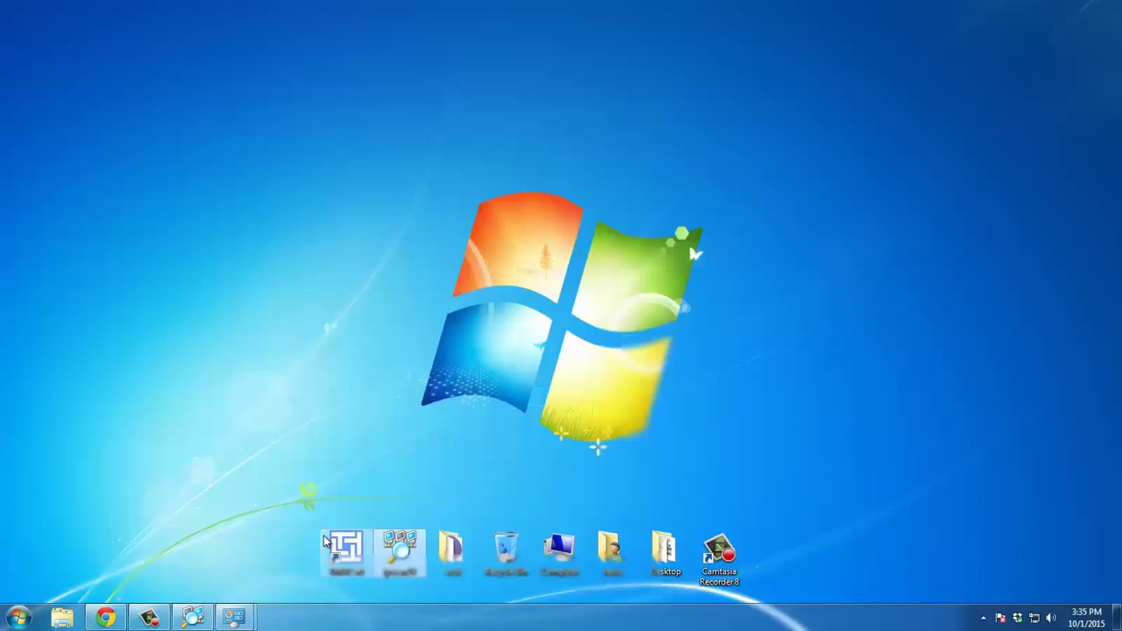
Launch Technitium MAC Address Changer and position it beside the scan results.
double_click(350, 548)
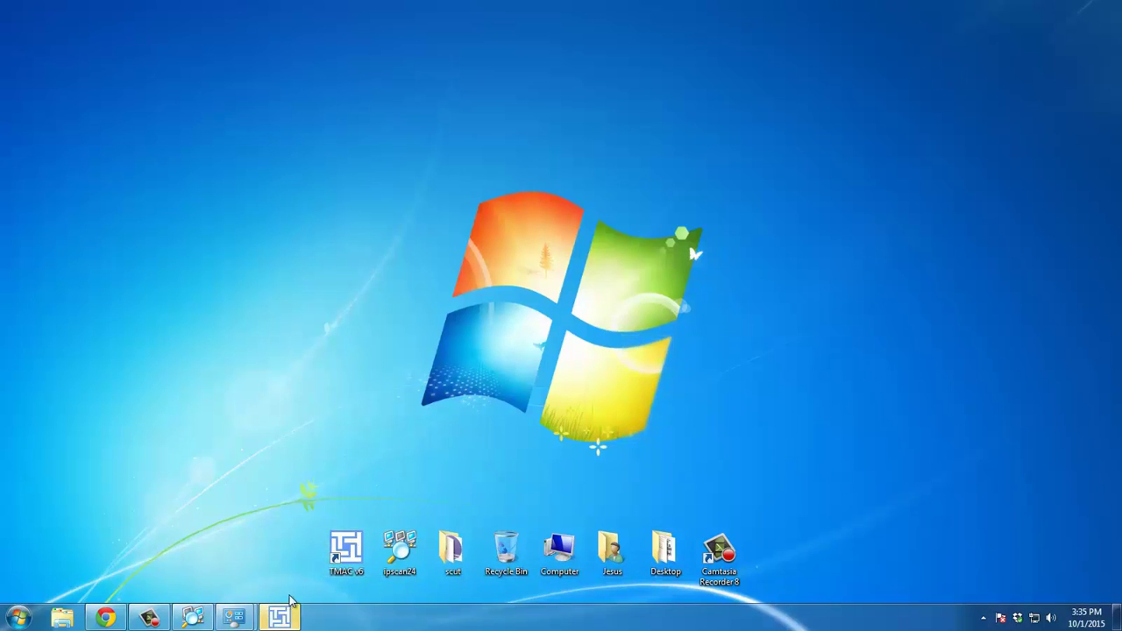
click(228, 561)
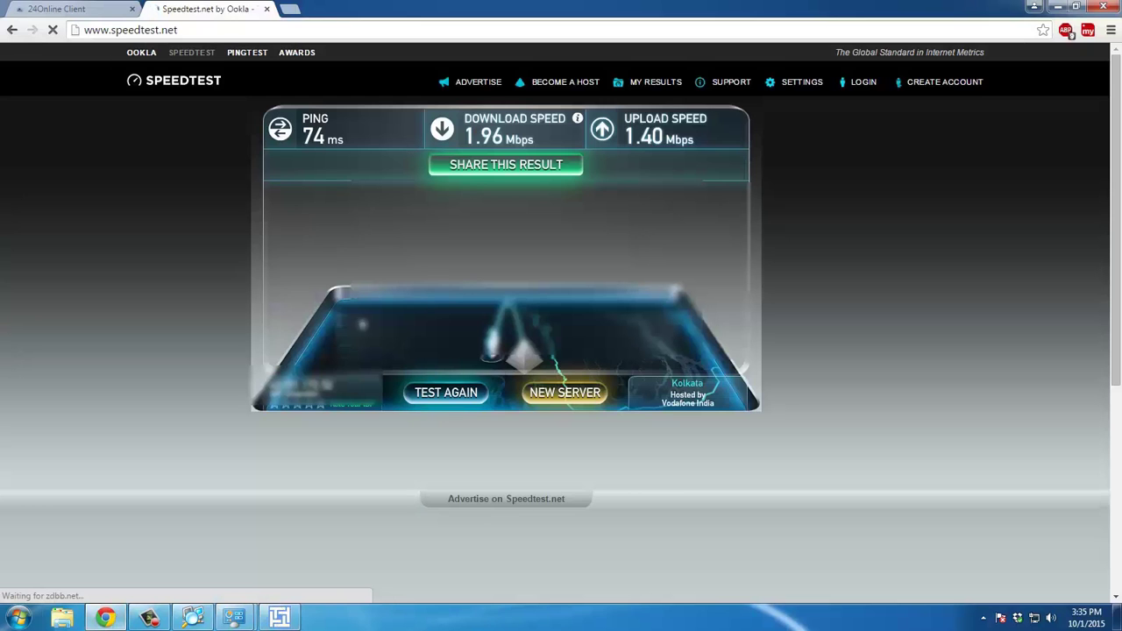
click(294, 610)
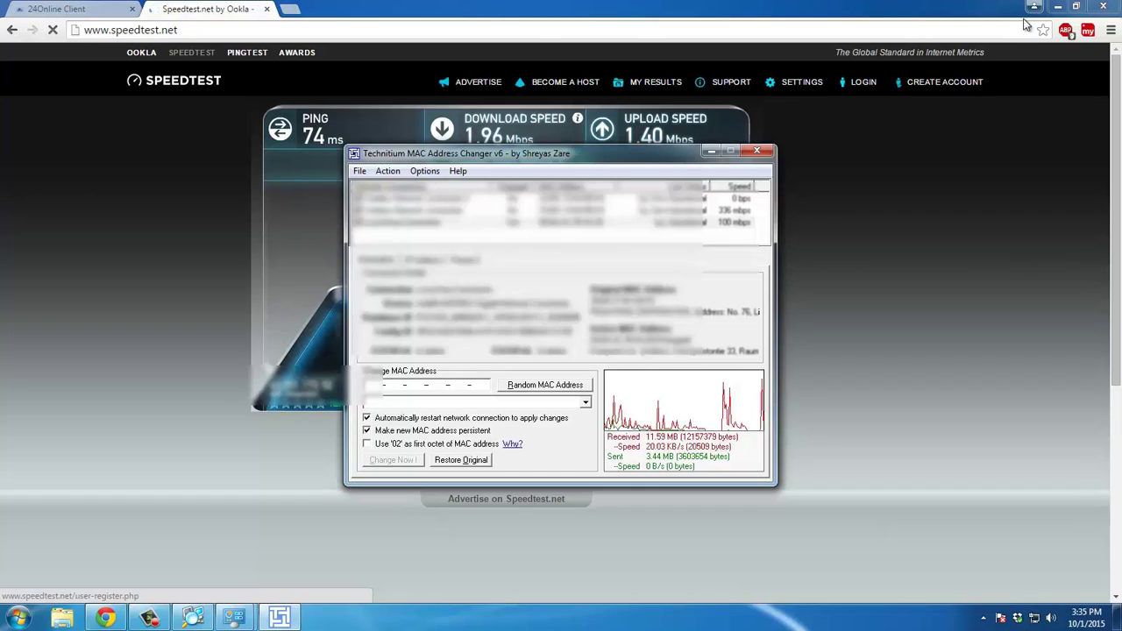
click(1057, 7)
drag(609, 158, 835, 159)
click(193, 618)
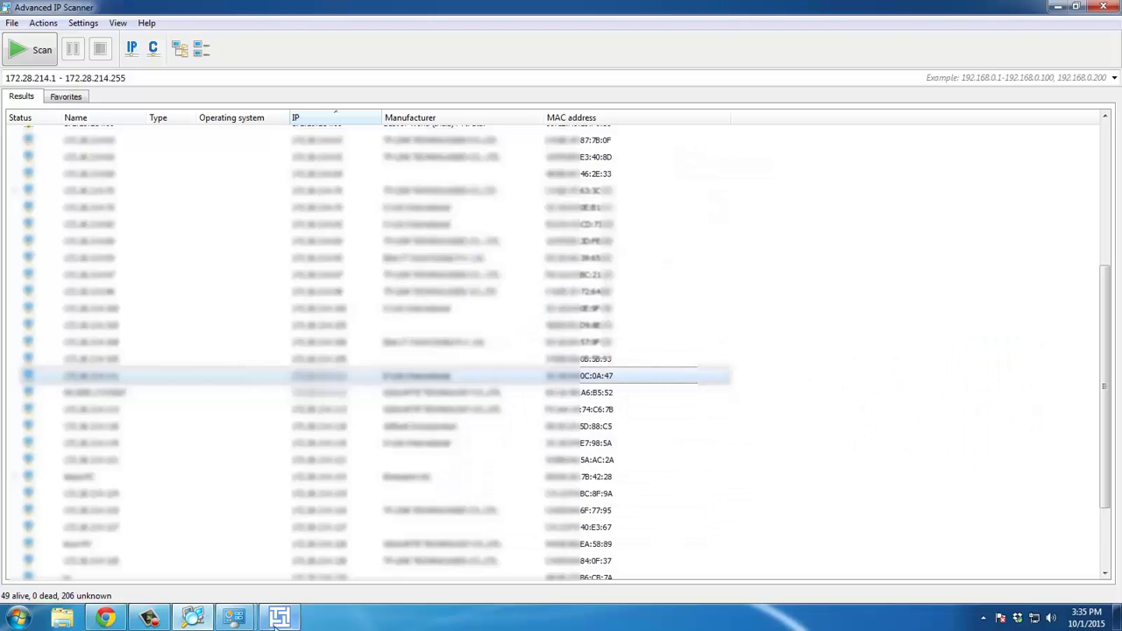
Enter the scanned host's MAC, apply it with Change Now!, and close the IPv4 and connection dialogs.
text(3C1E)
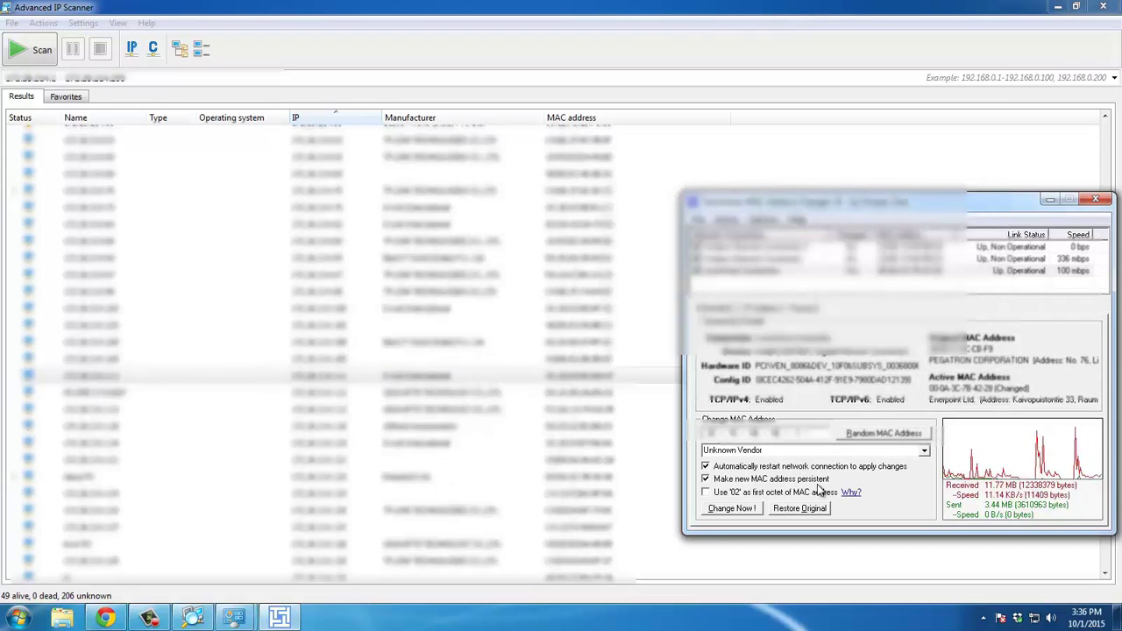
text(4F)
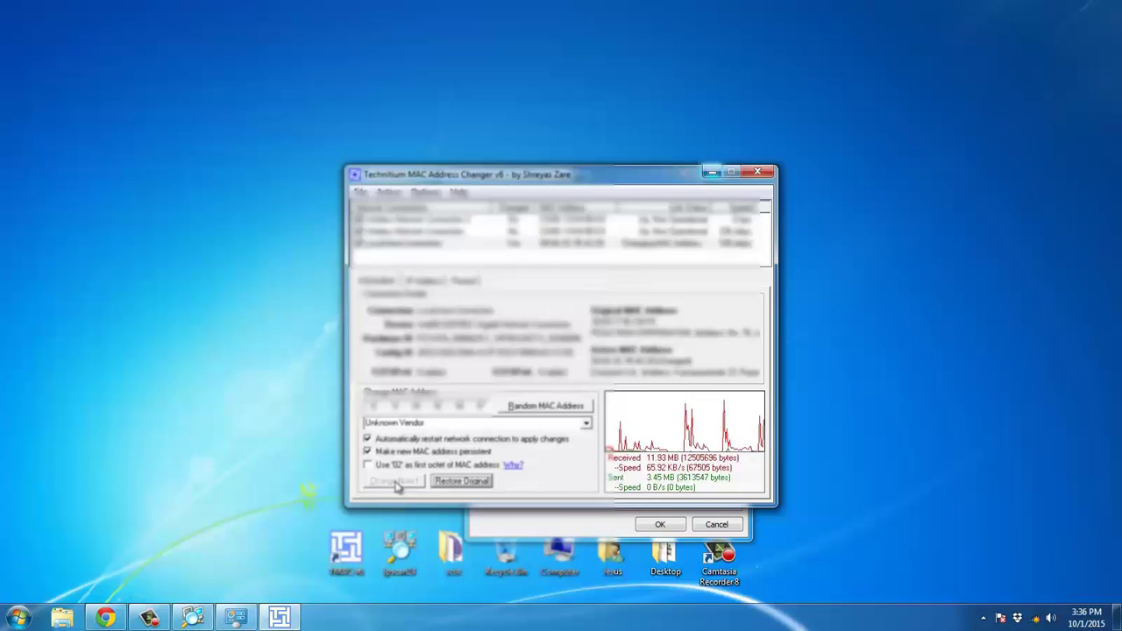
click(394, 481)
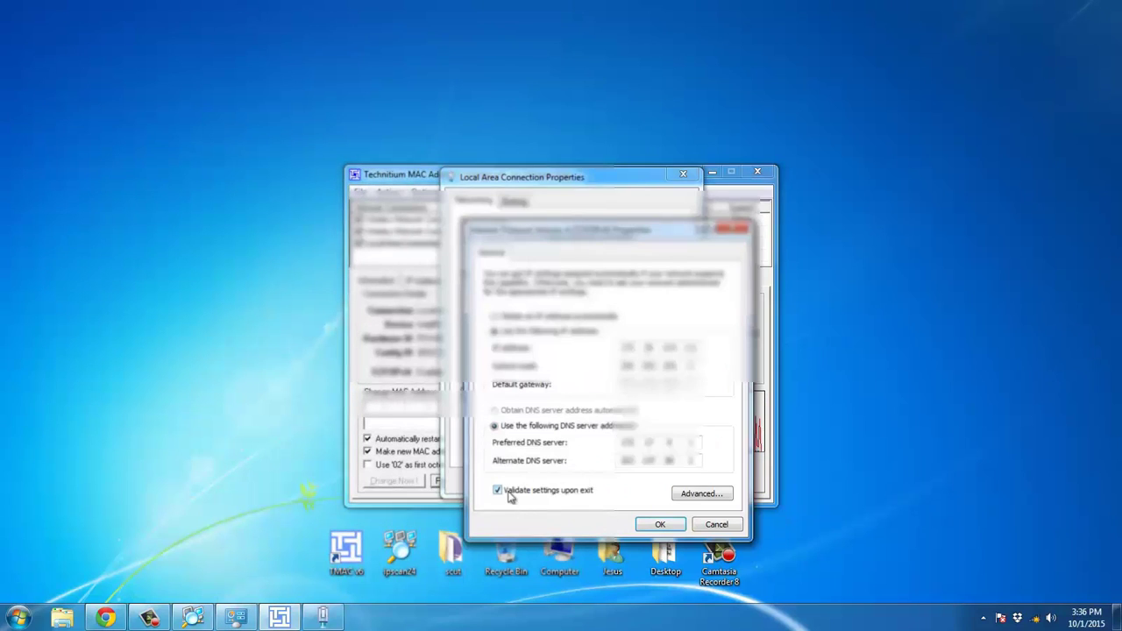
click(659, 525)
click(608, 477)
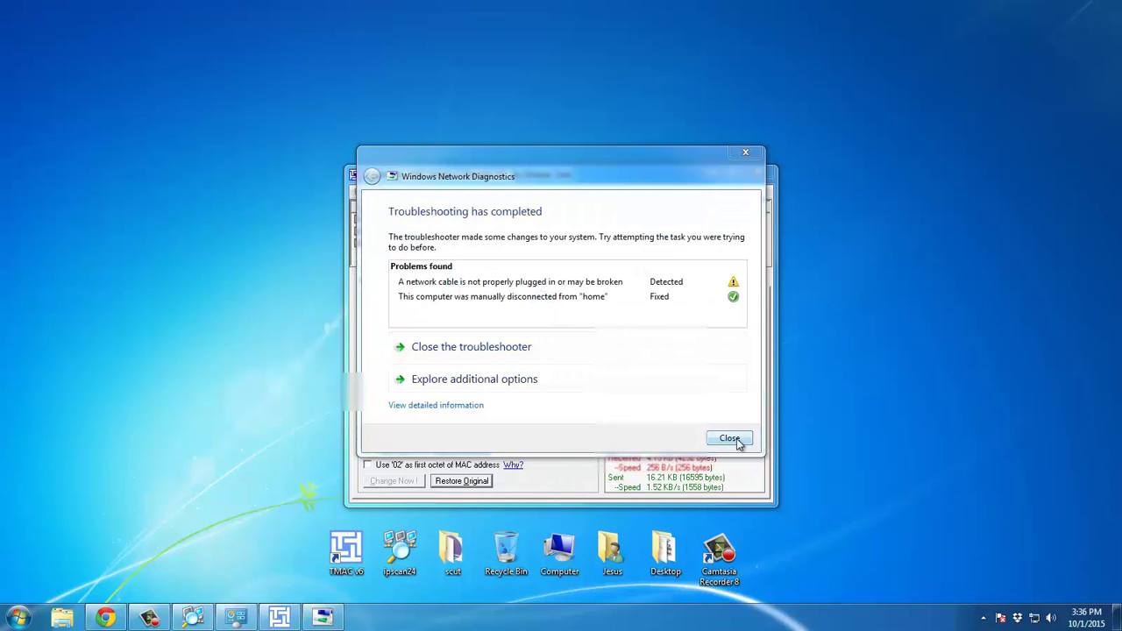
Reload speedtest.net in Chrome and rerun the test, now 9.07 Mbps down, 8.00 Mbps up.
click(121, 617)
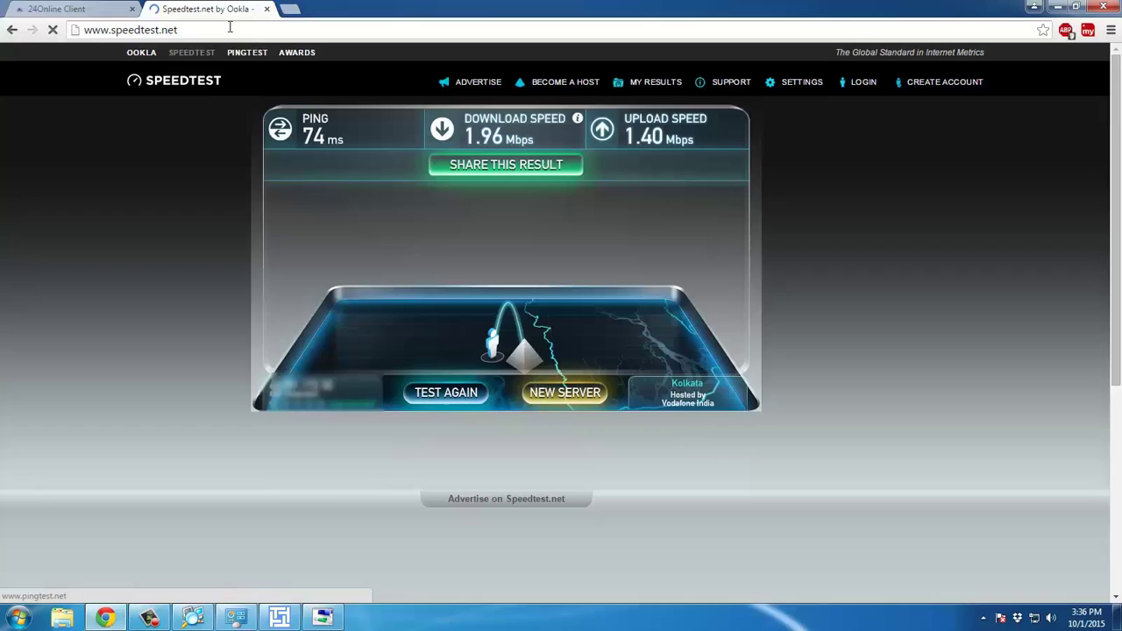
click(227, 29)
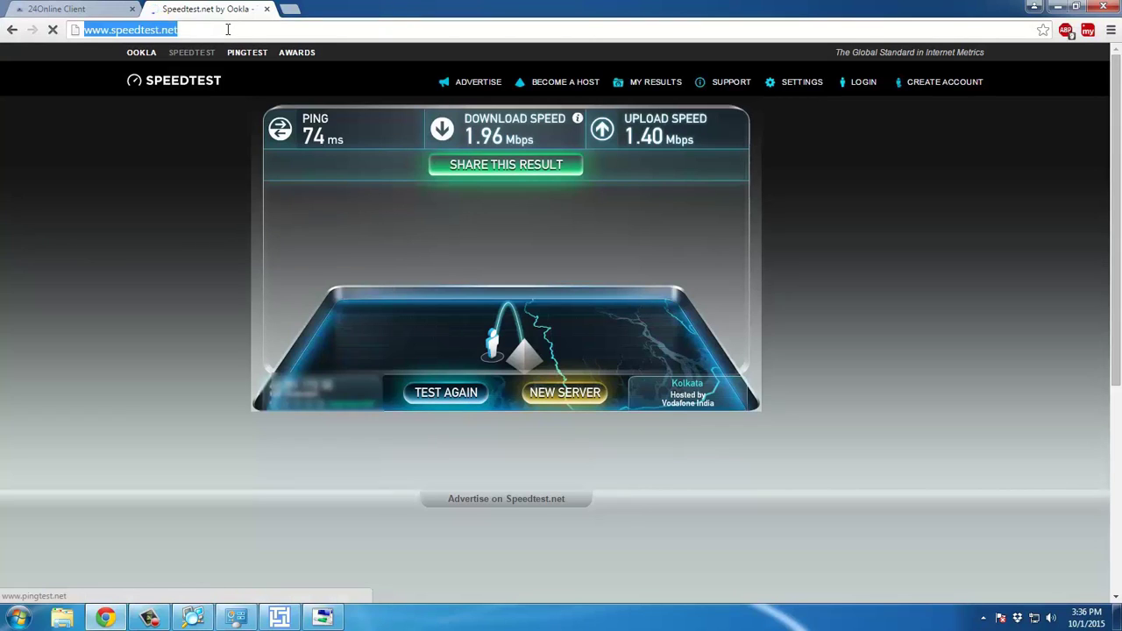
key(Return)
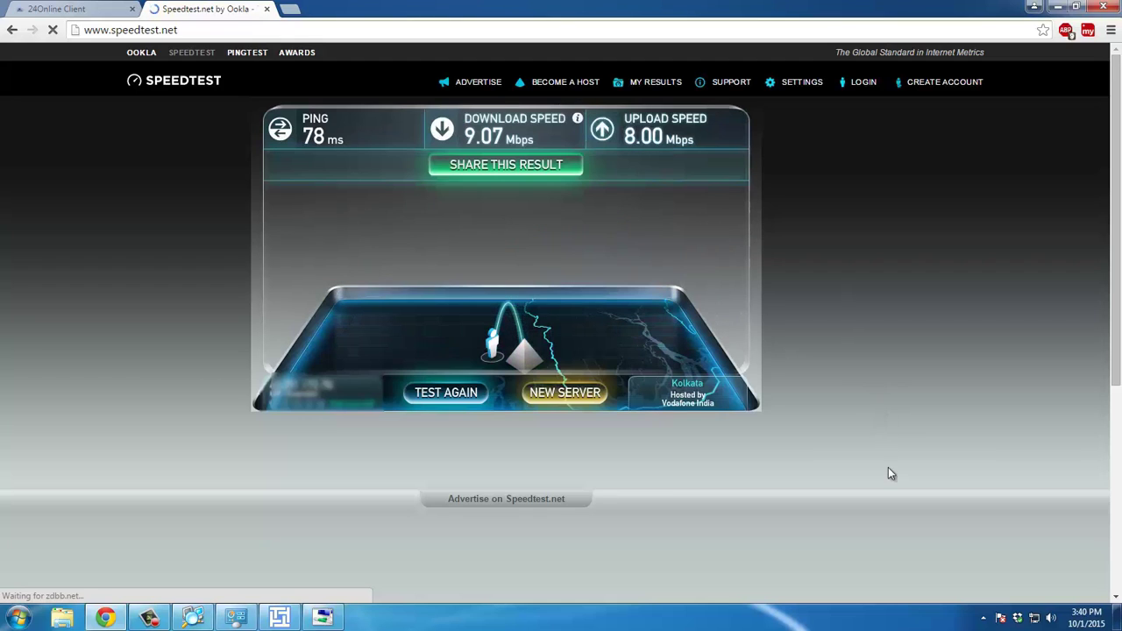
Switch to the 24Online Client tab and reload the PMPL Broadband page.
click(56, 8)
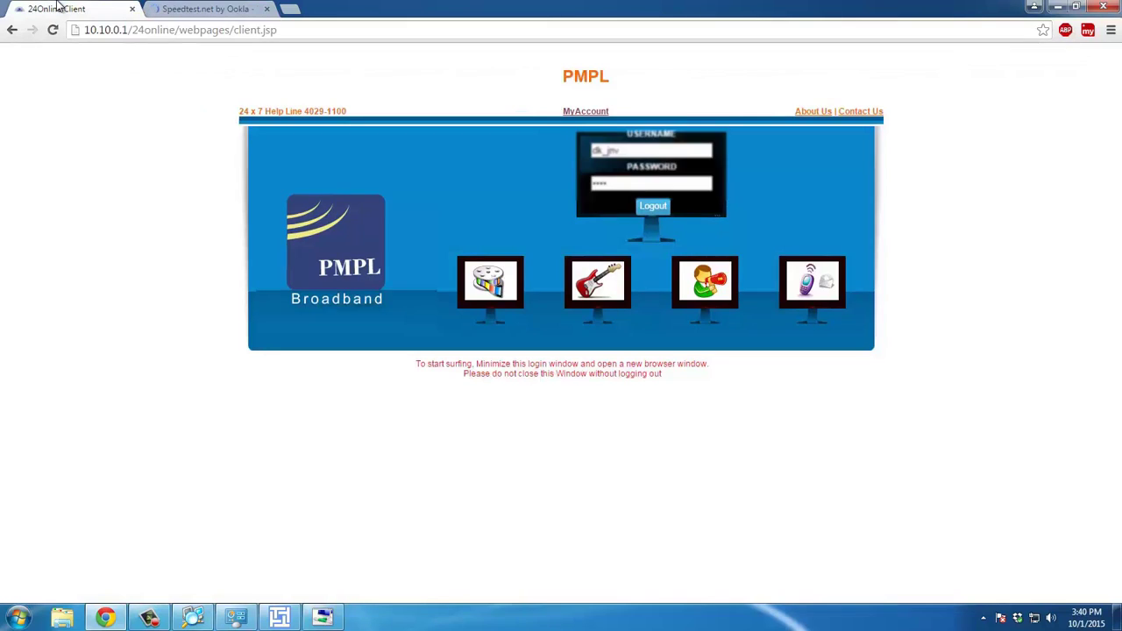
click(53, 32)
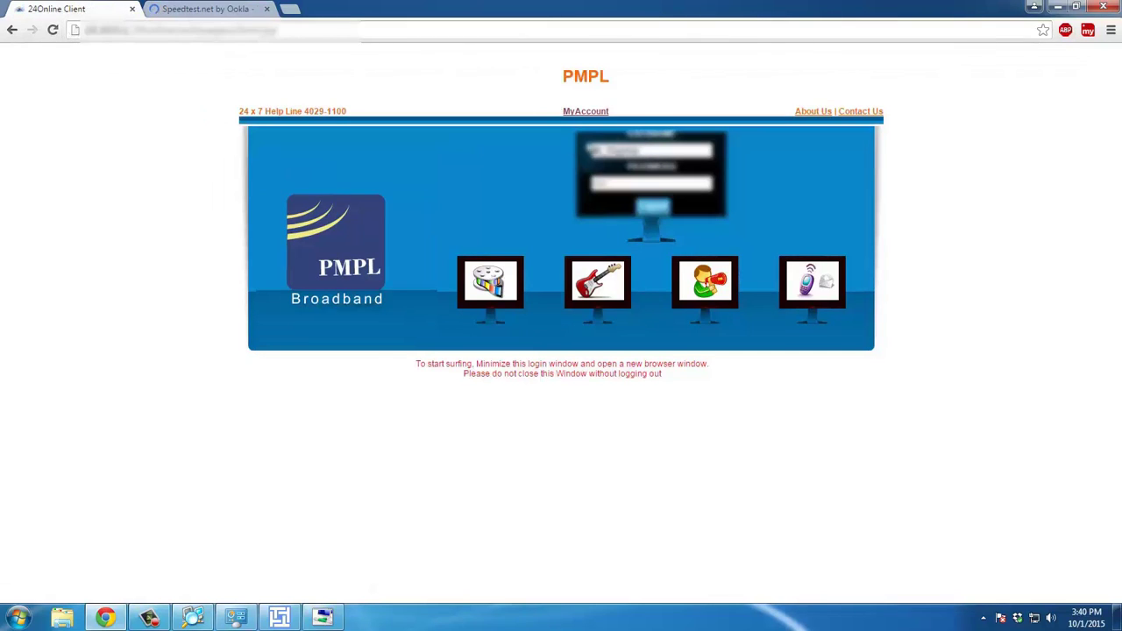